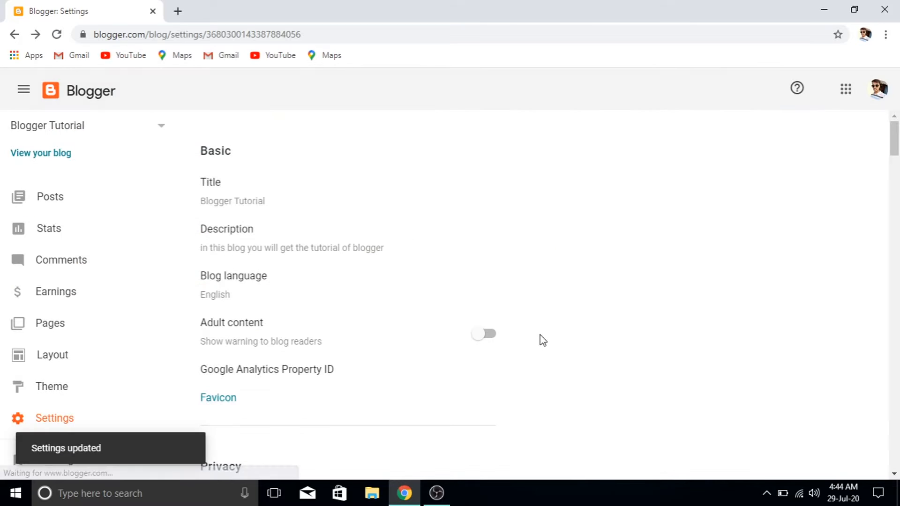
# Review the blog's description and blog language settings and save each of them
pyautogui.click(234, 231)
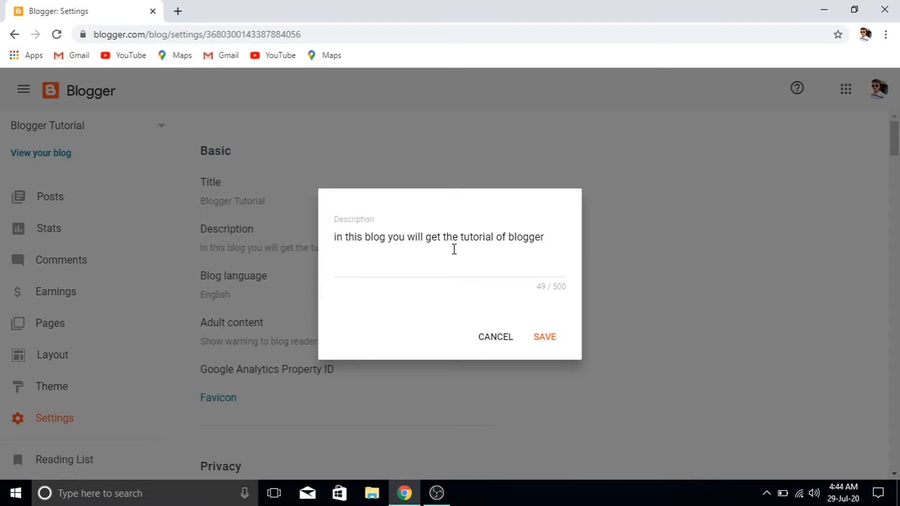
pyautogui.click(548, 341)
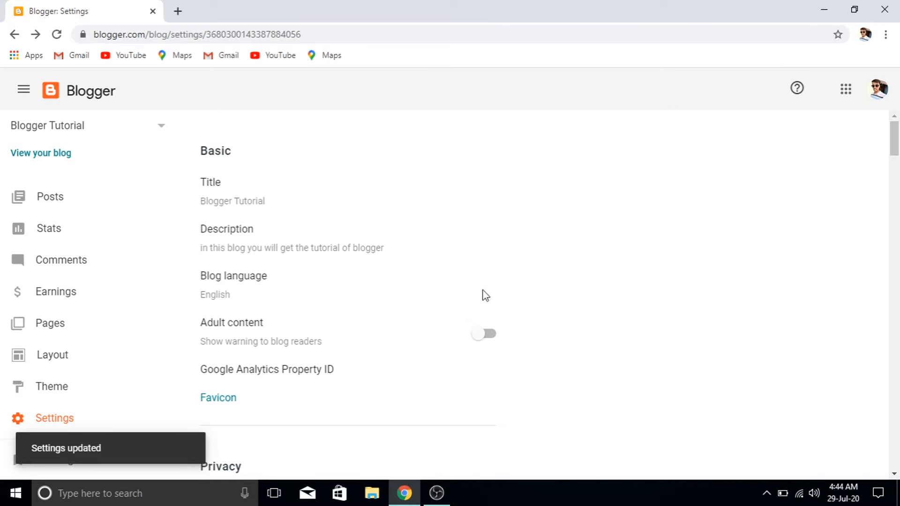
pyautogui.click(257, 285)
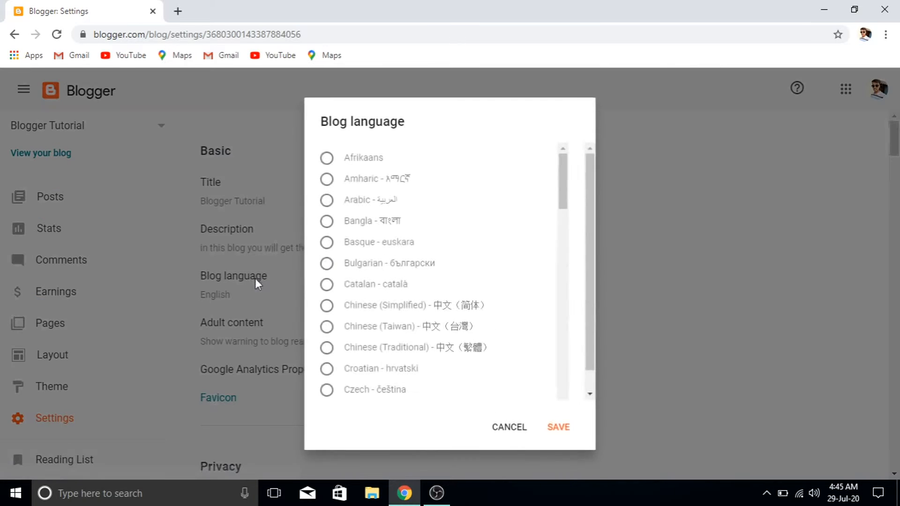
pyautogui.click(553, 430)
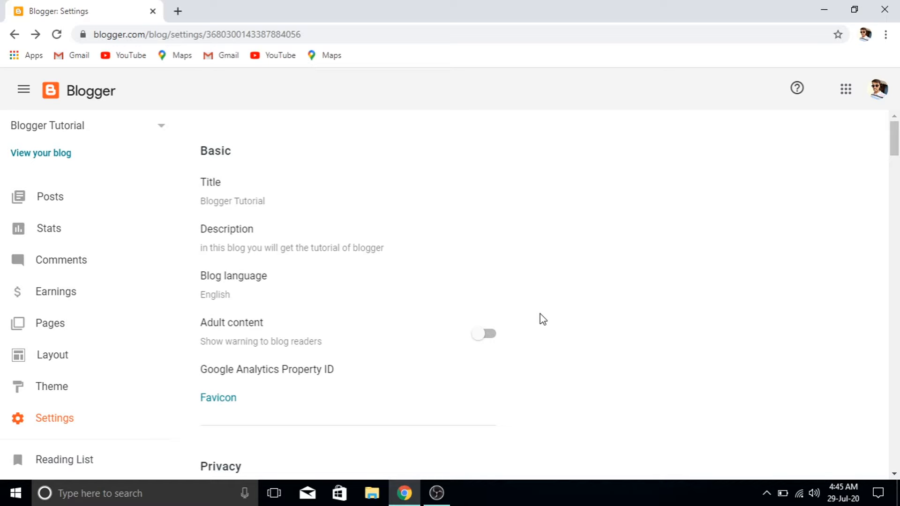
# Turn the adult content warning on and back off
pyautogui.click(488, 333)
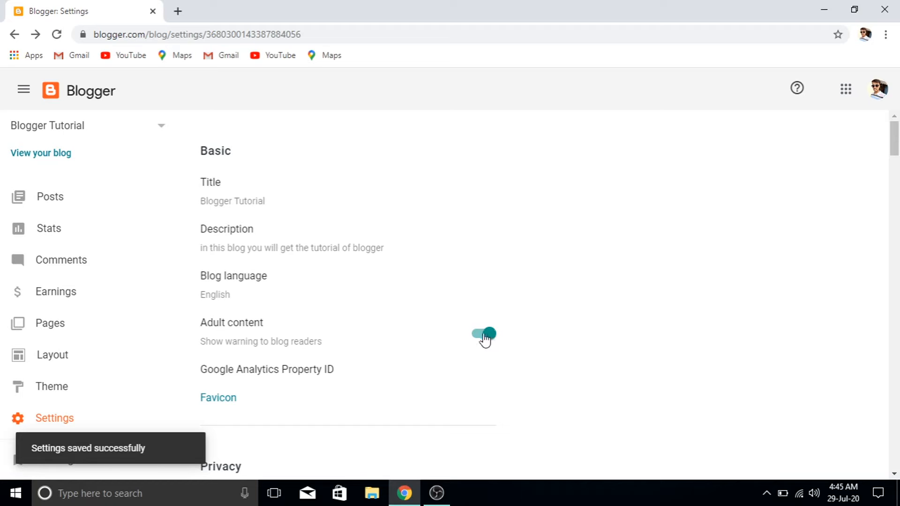
pyautogui.click(483, 335)
# Open the Google Analytics Property ID setting, then find the Google Analytics site through a Google search in a new tab and open it
pyautogui.click(298, 375)
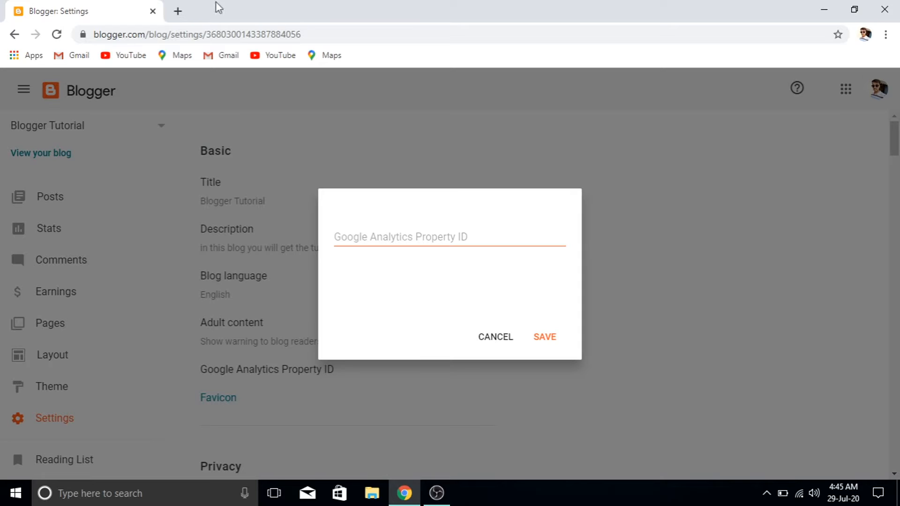
pyautogui.click(178, 11)
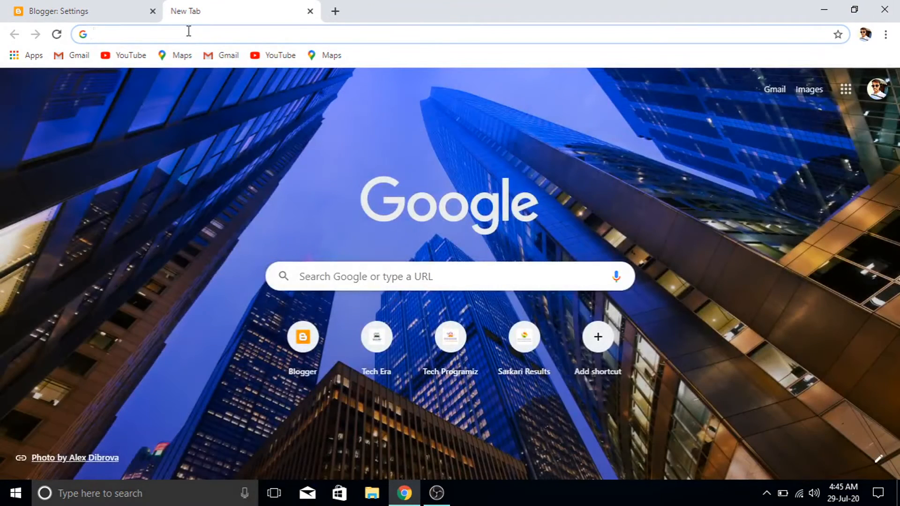
pyautogui.write('soo')
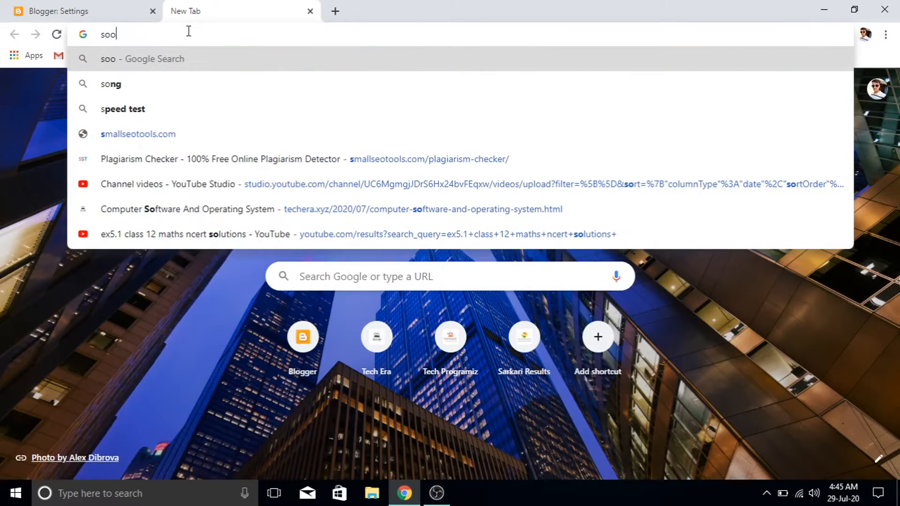
pyautogui.press('BackSpace')
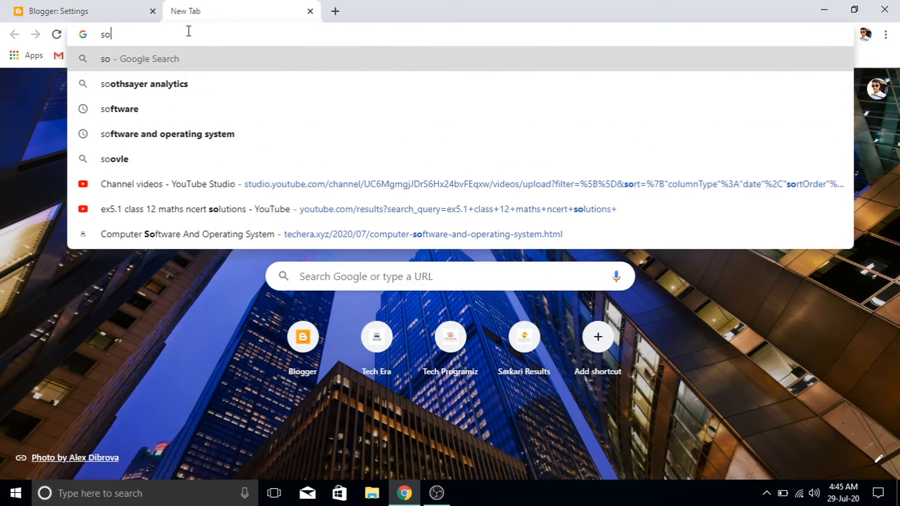
pyautogui.press('BackSpace')
pyautogui.write('goo')
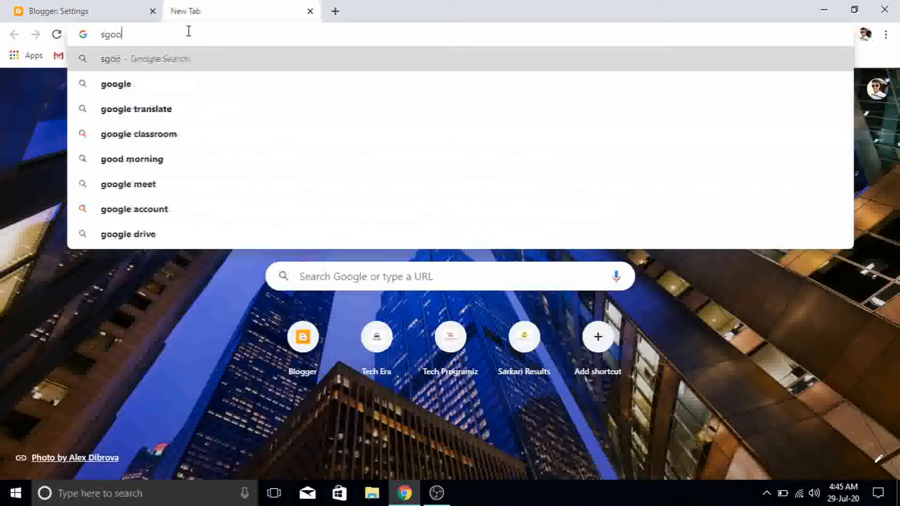
pyautogui.click(104, 34)
pyautogui.press('BackSpace')
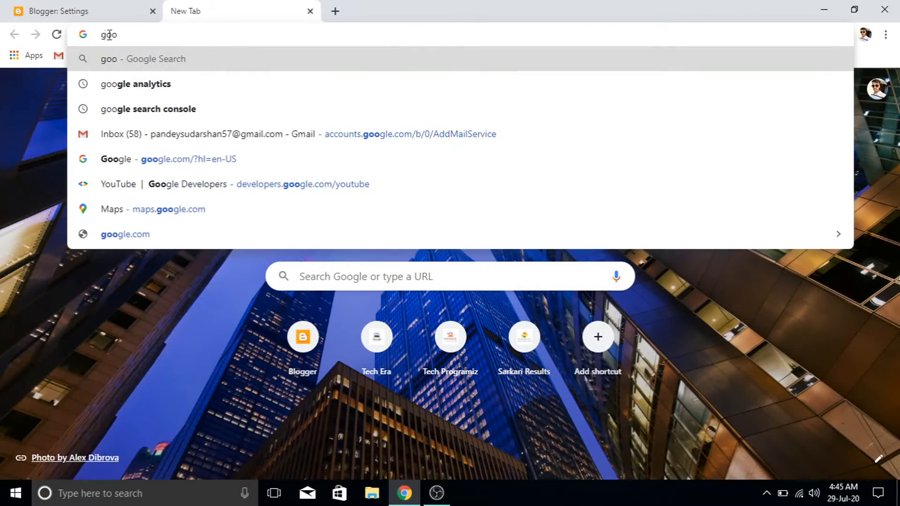
pyautogui.click(144, 88)
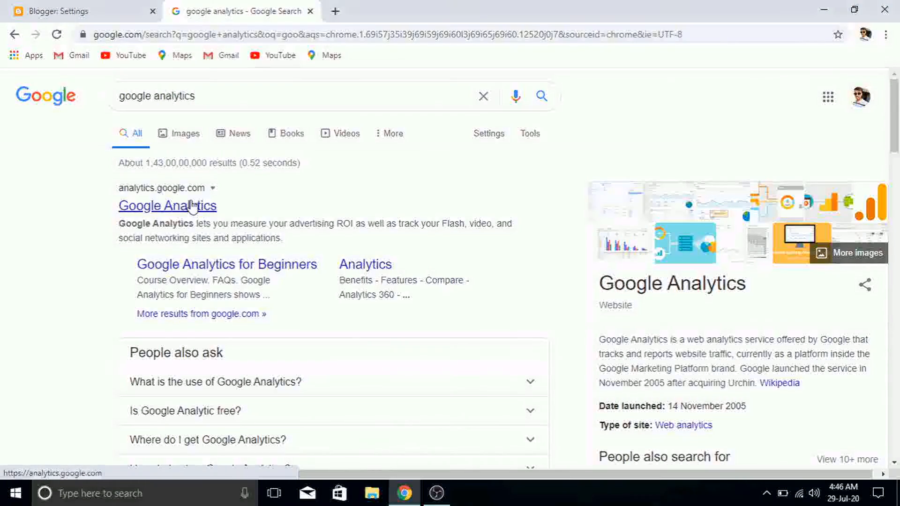
pyautogui.click(193, 206)
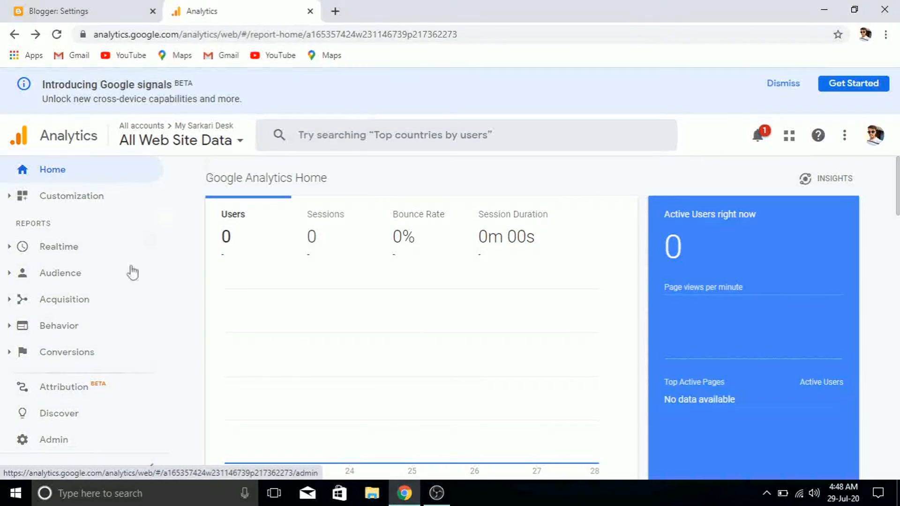
# Start a new Analytics account from the admin settings, enter the owner's full name as account name, and complete the account setup stage
pyautogui.click(75, 441)
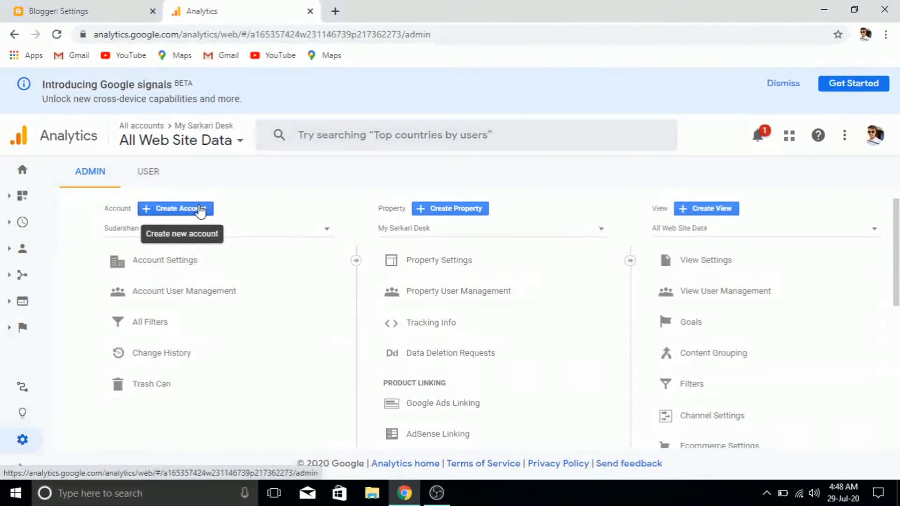
pyautogui.click(200, 209)
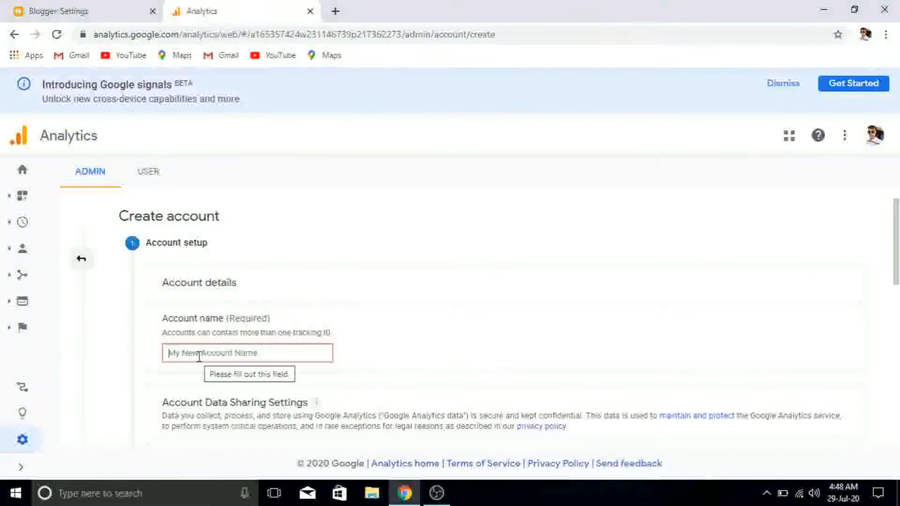
pyautogui.click(206, 354)
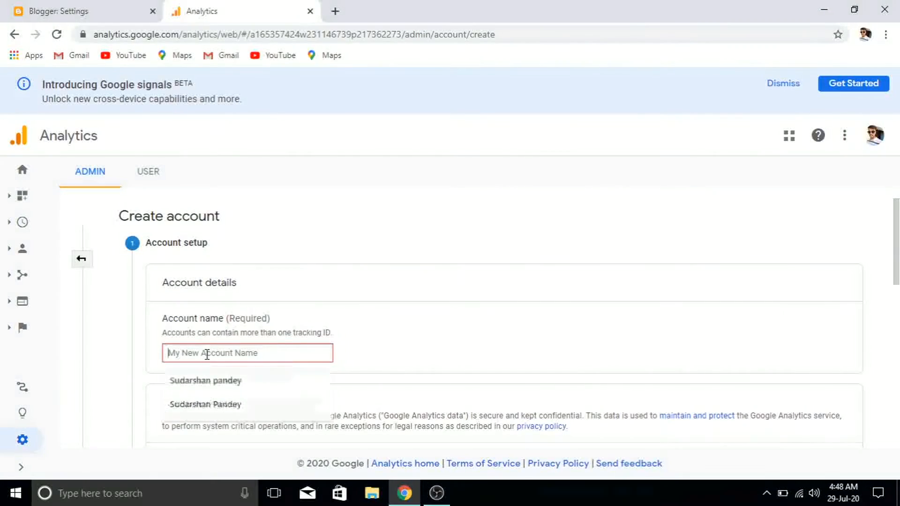
pyautogui.click(203, 380)
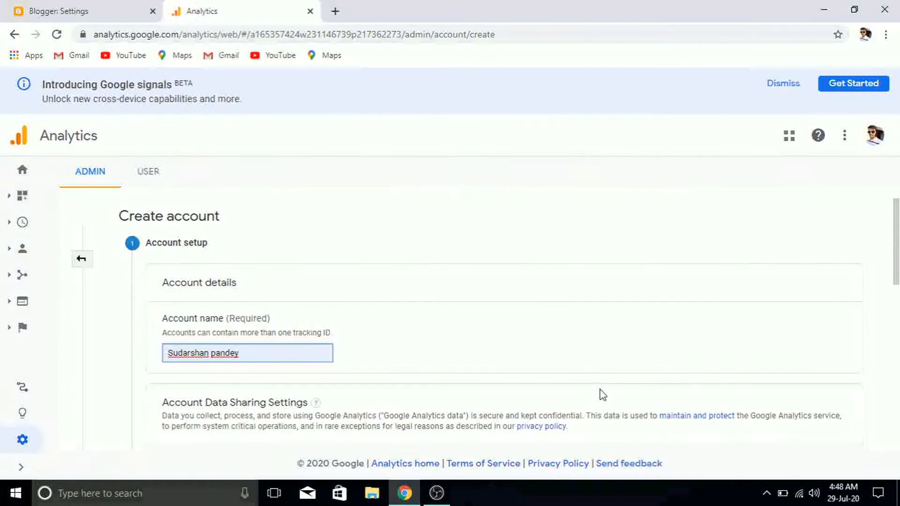
pyautogui.scroll(-5, 602, 395)
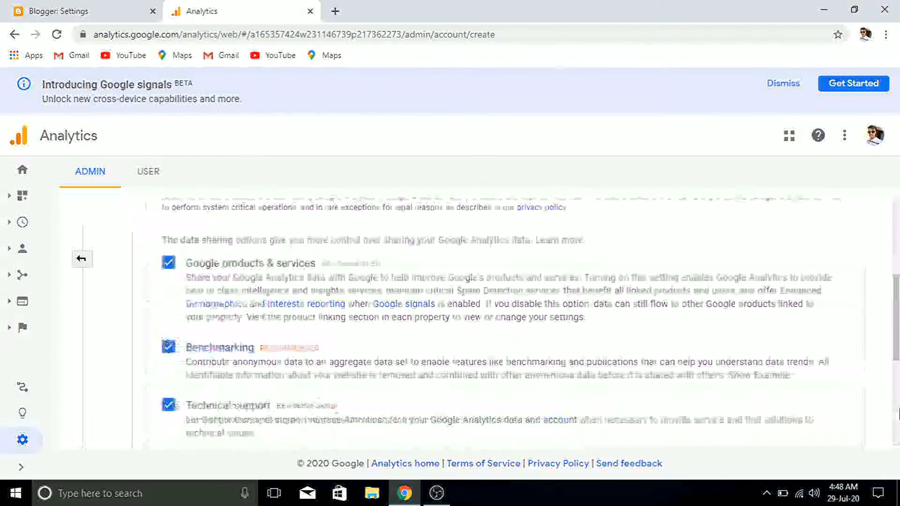
pyautogui.scroll(-5, 899, 415)
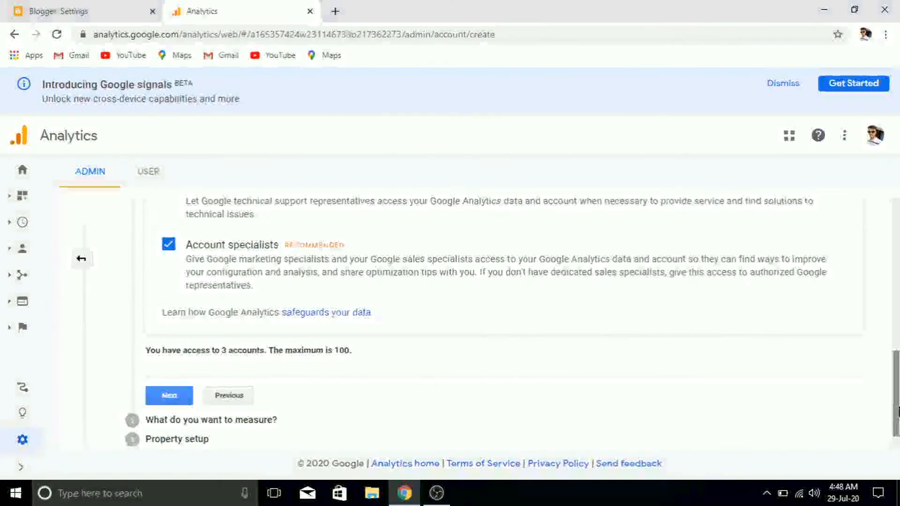
pyautogui.click(170, 396)
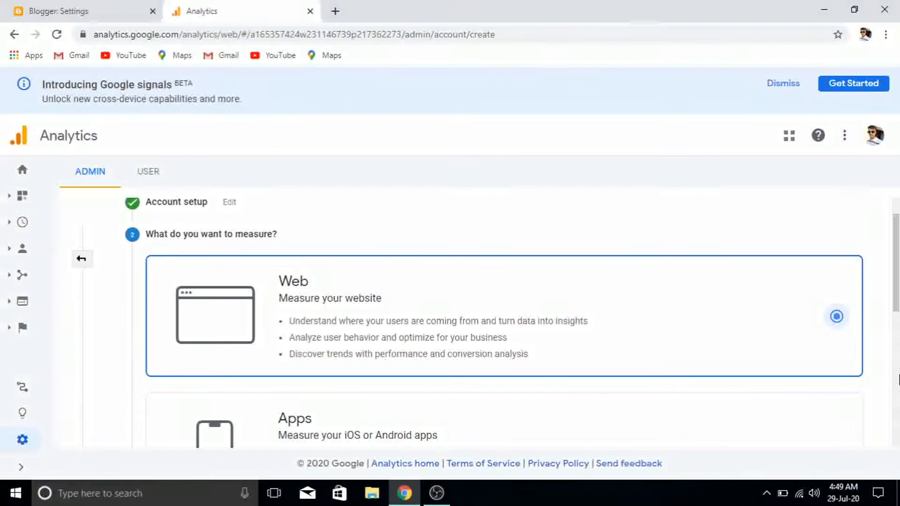
# Keep Web as the measurement type and continue to the property setup
pyautogui.click(897, 380)
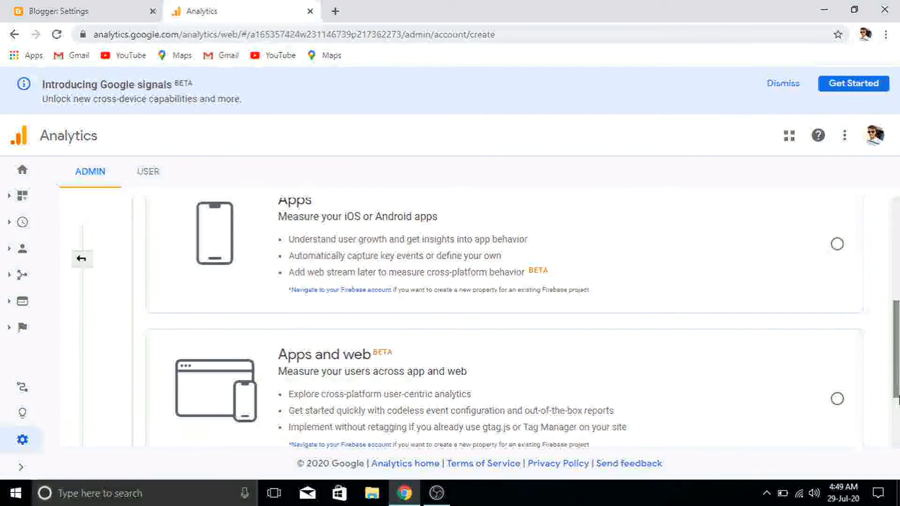
pyautogui.scroll(-3, 898, 392)
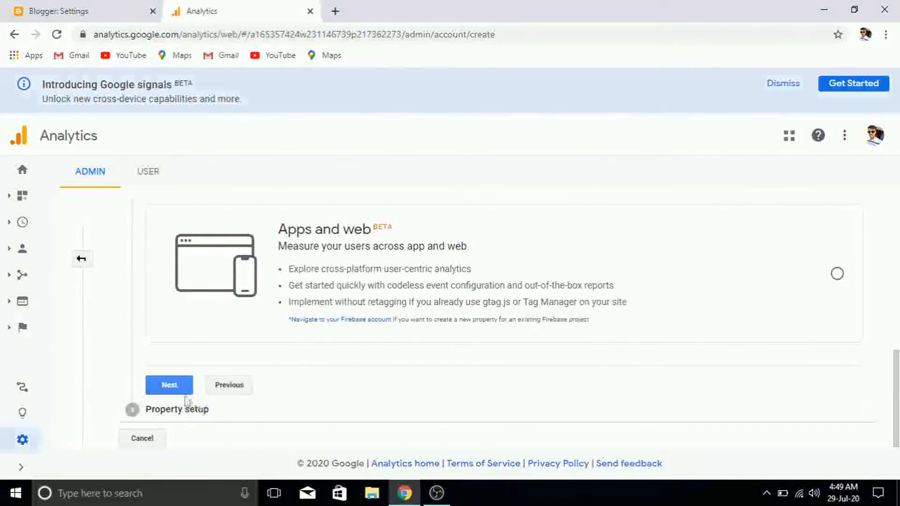
pyautogui.click(176, 386)
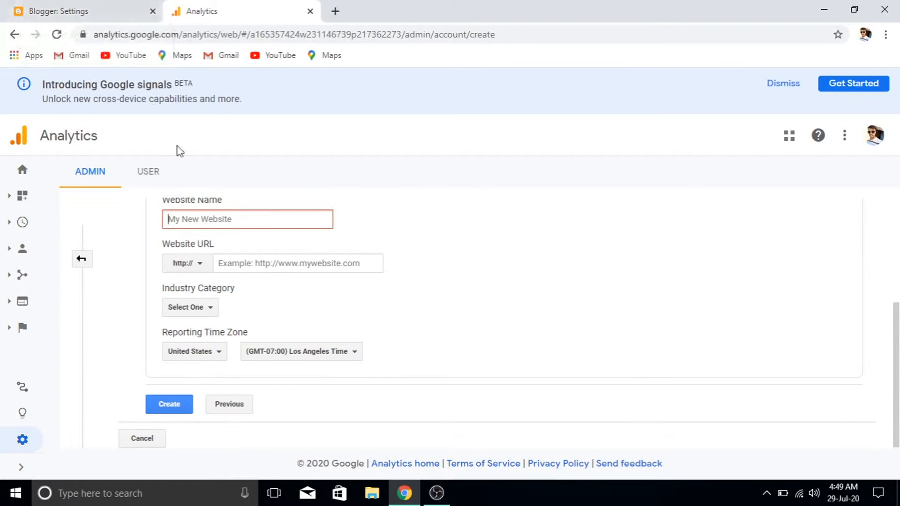
# Enter Blogger Tutorial as the website name in the Analytics property setup
pyautogui.click(100, 6)
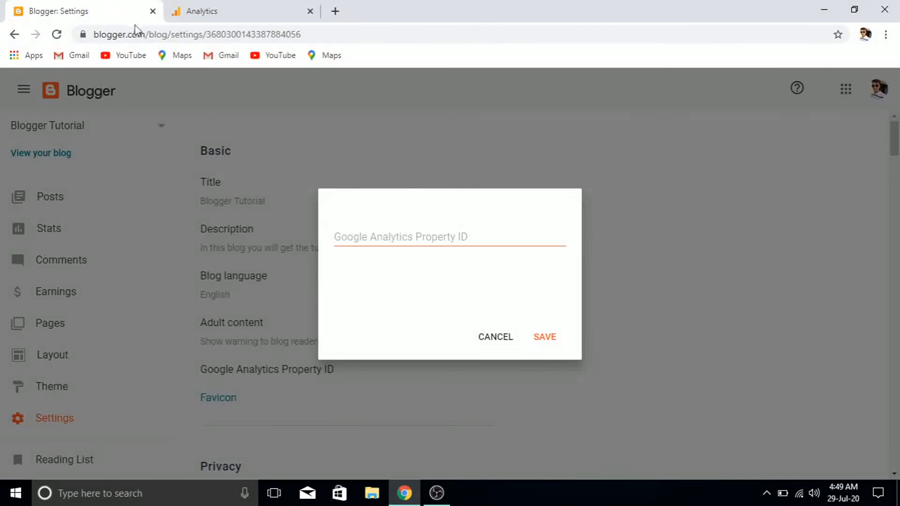
pyautogui.click(190, 7)
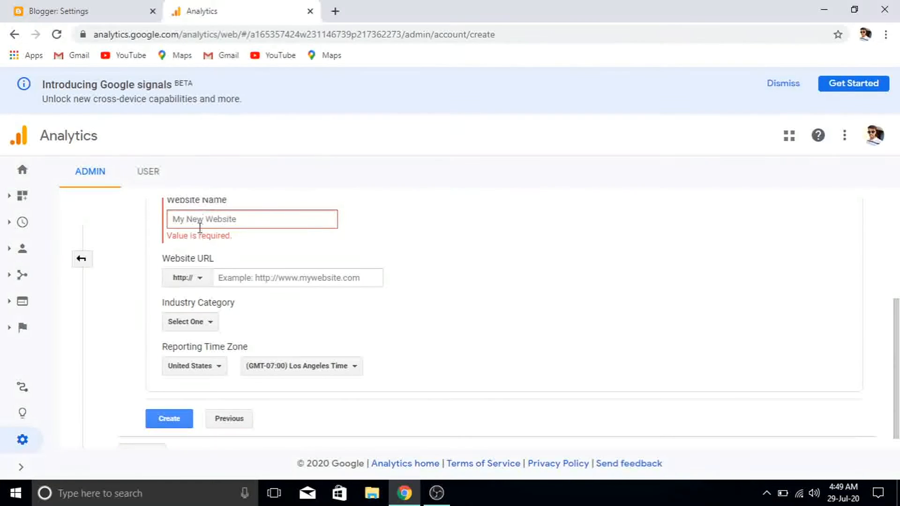
pyautogui.write('Blogger Tutorial')
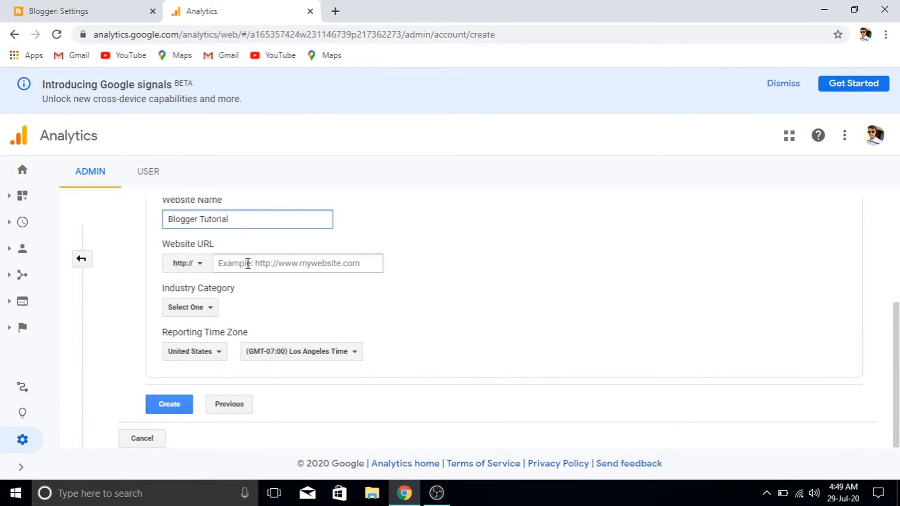
# Cancel the property ID dialog in the Blogger settings, view the blog, and copy its full web address
pyautogui.click(95, 6)
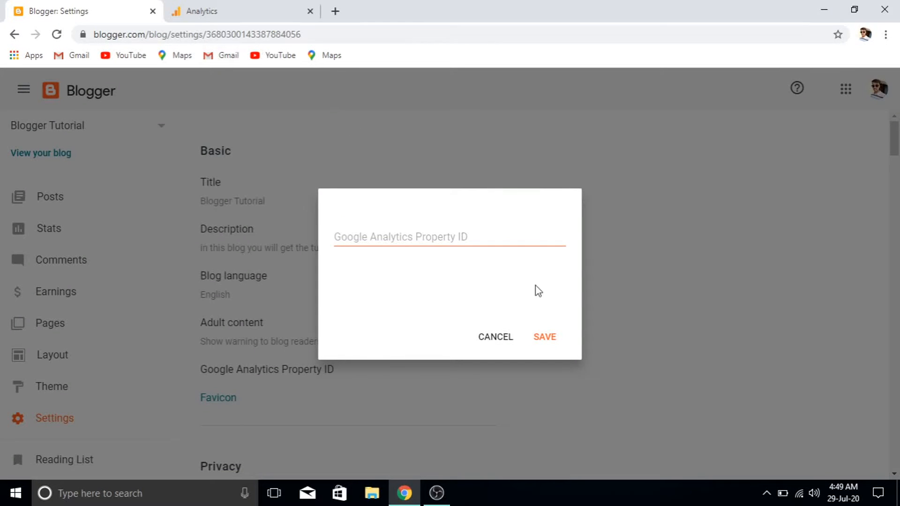
pyautogui.click(496, 338)
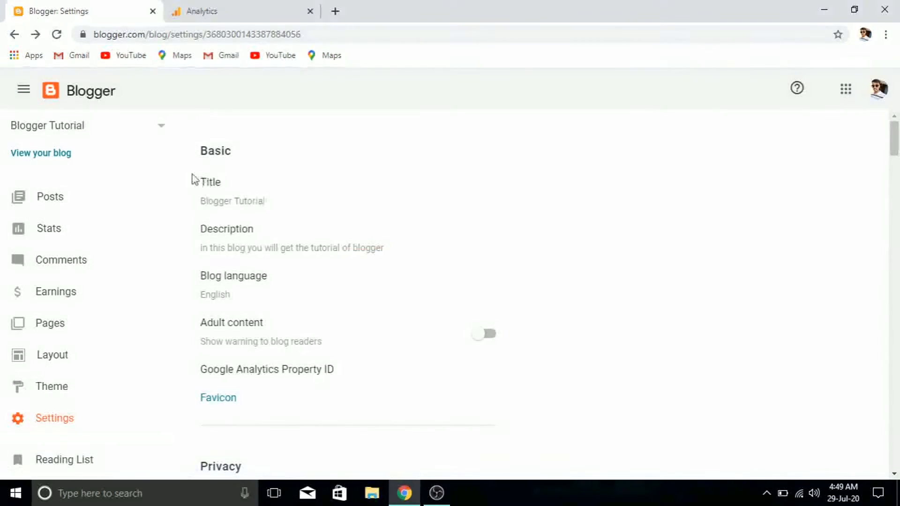
pyautogui.click(61, 153)
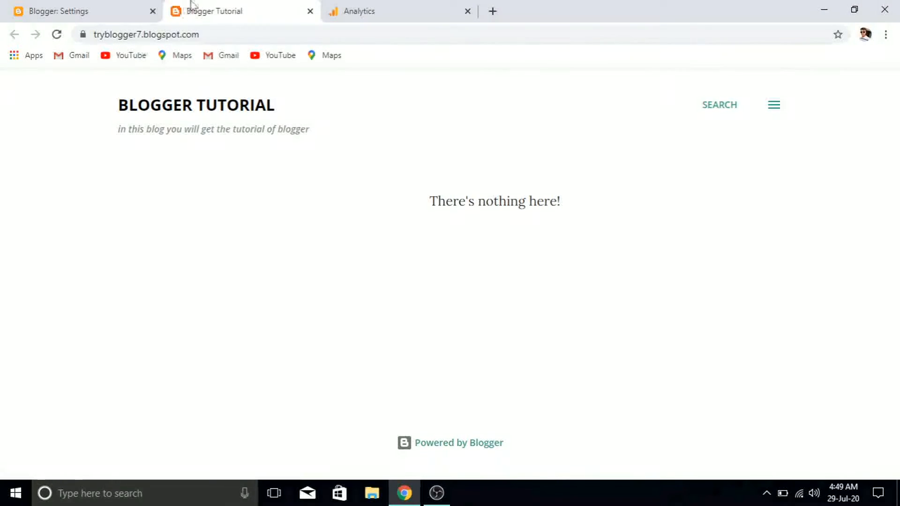
pyautogui.click(213, 33)
pyautogui.click(214, 33)
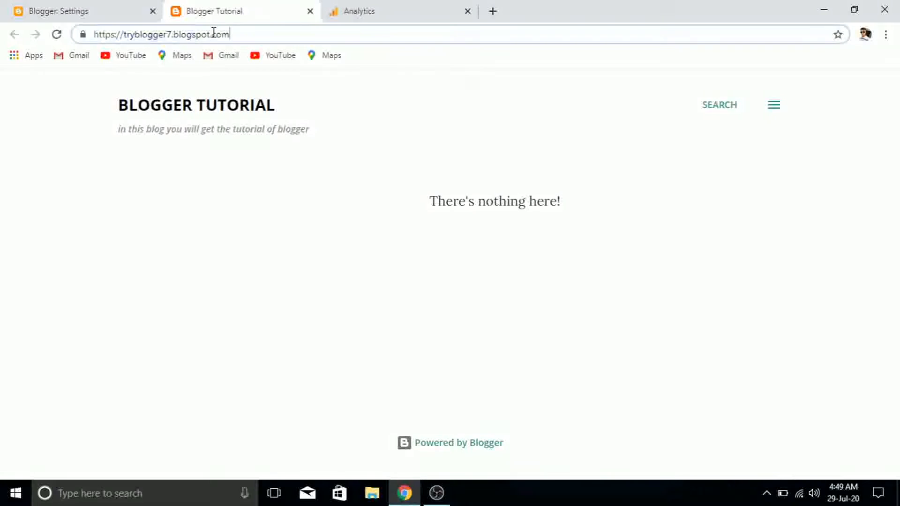
pyautogui.hotkey('ctrl', 'a')
pyautogui.hotkey('ctrl', 'c')
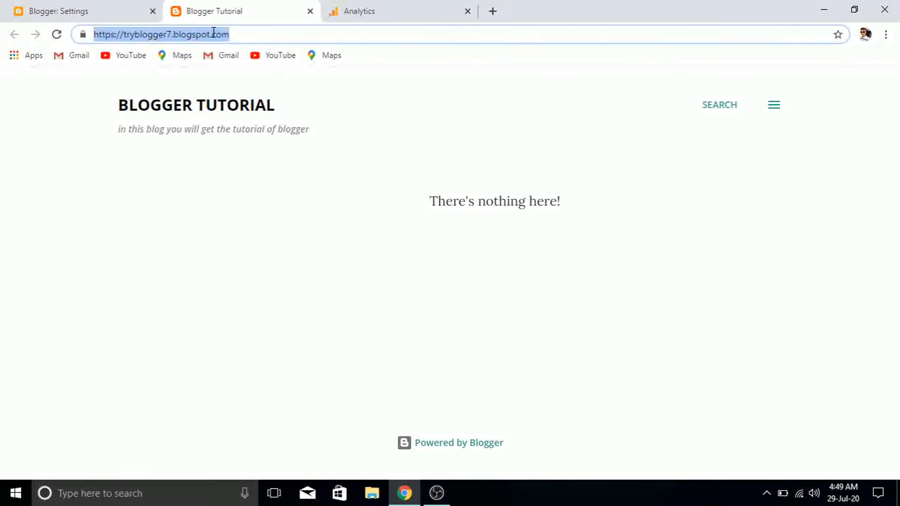
pyautogui.click(364, 8)
pyautogui.click(255, 261)
pyautogui.hotkey('ctrl', 'v')
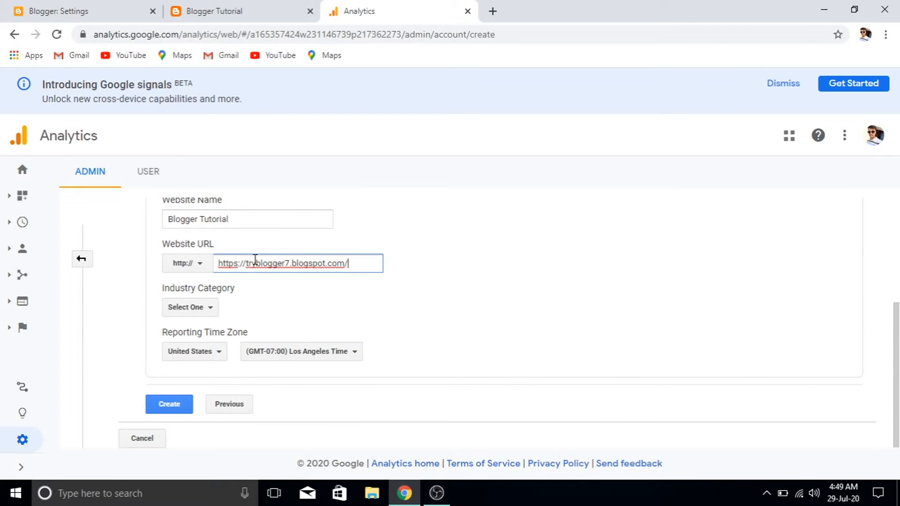
pyautogui.click(197, 263)
pyautogui.click(199, 267)
pyautogui.click(199, 267)
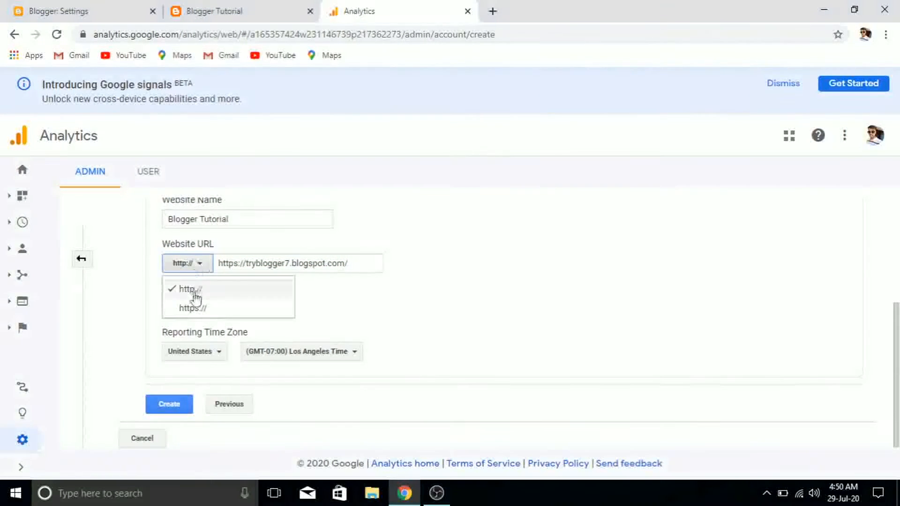
pyautogui.click(195, 309)
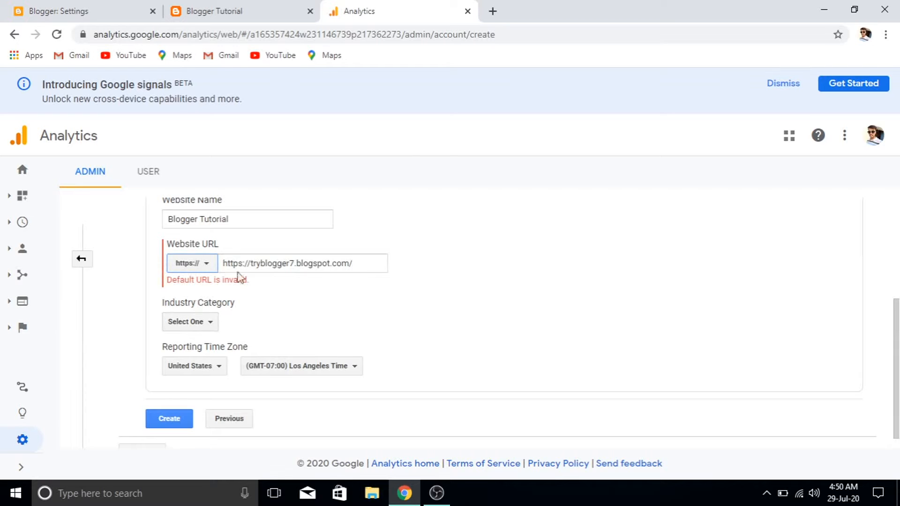
pyautogui.click(255, 264)
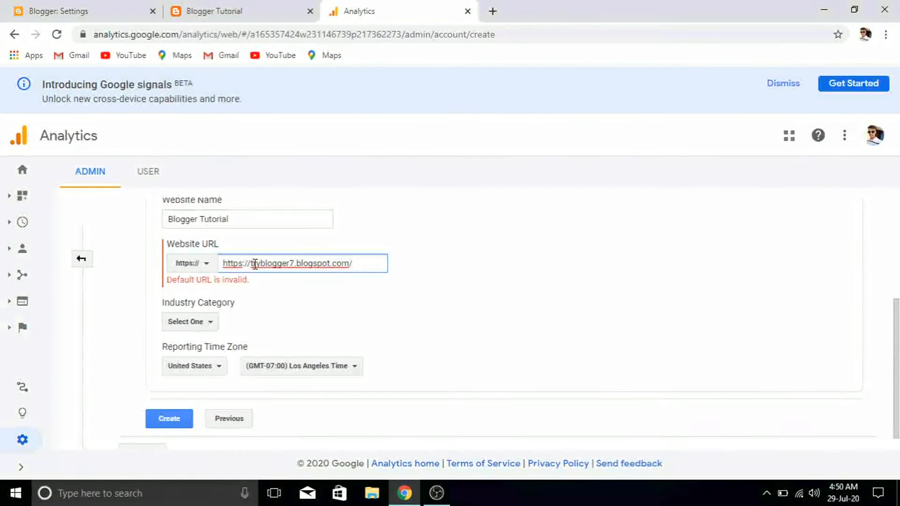
pyautogui.press('BackSpace')
pyautogui.press('BackSpace')
pyautogui.press('BackSpace')
pyautogui.press('BackSpace')
pyautogui.press('BackSpace')
pyautogui.press('BackSpace')
pyautogui.press('BackSpace')
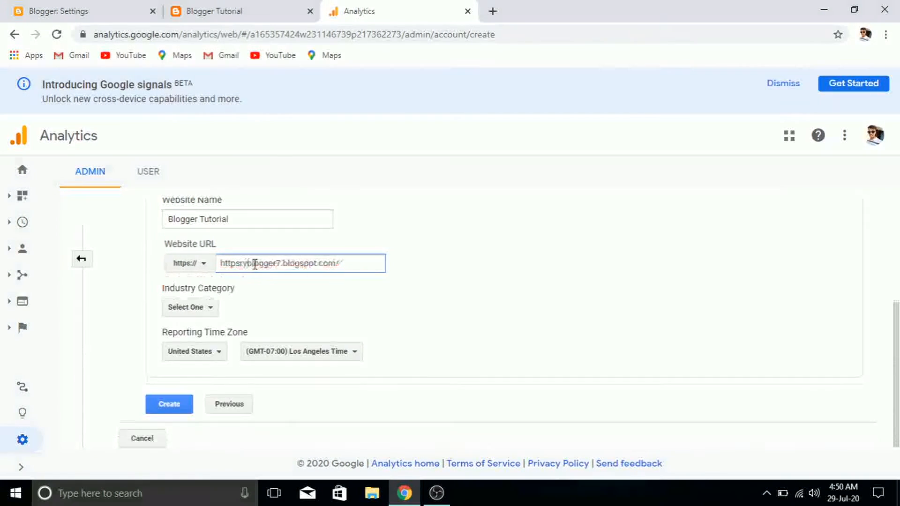
pyautogui.press('BackSpace')
pyautogui.write('t')
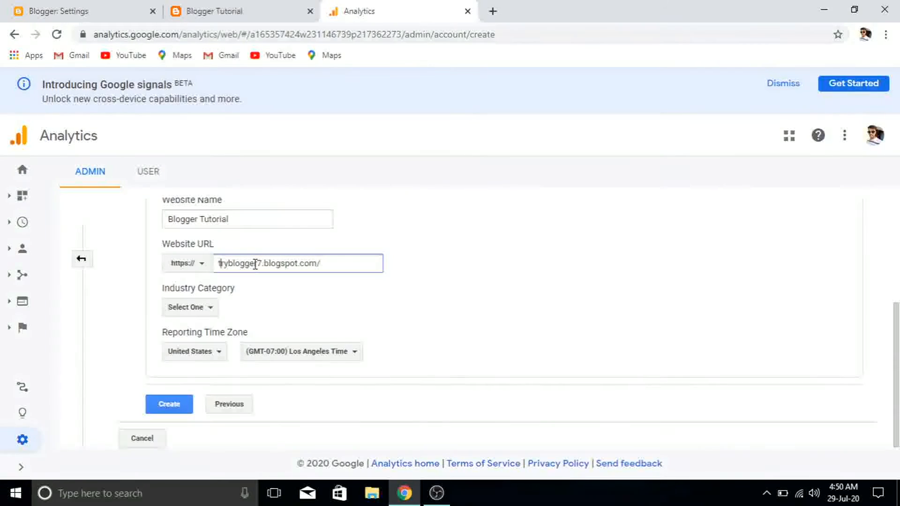
pyautogui.click(474, 288)
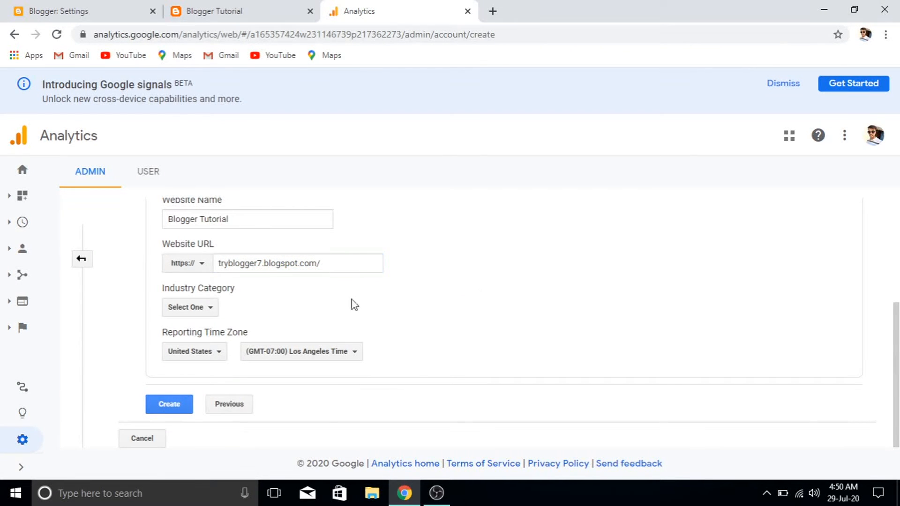
# Set the website's industry category to Jobs and Education
pyautogui.click(215, 310)
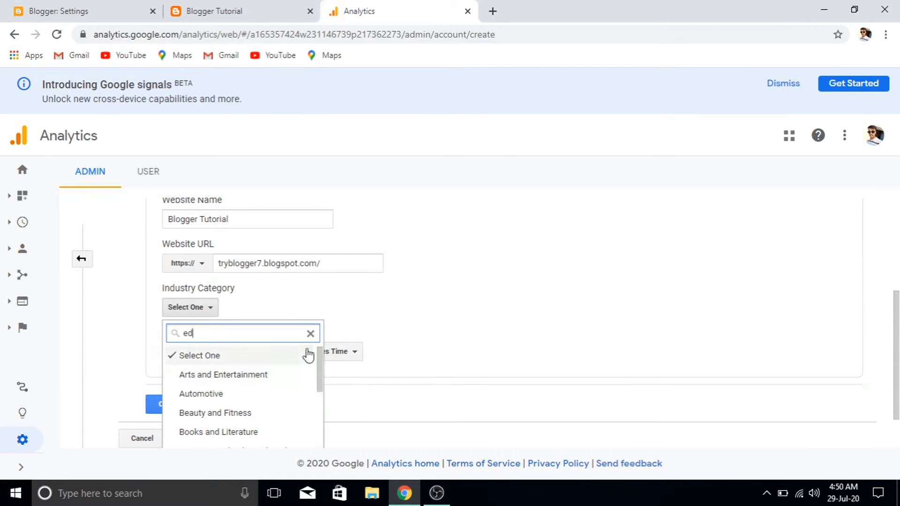
pyautogui.click(310, 334)
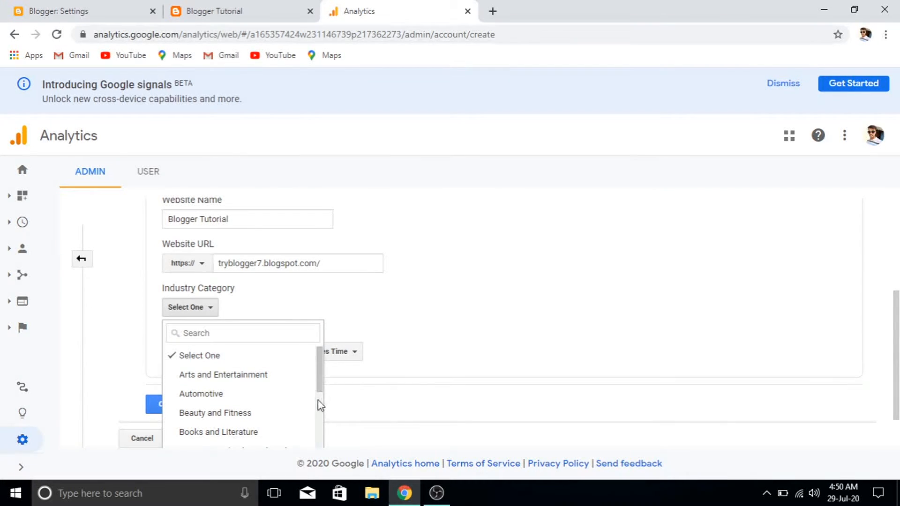
pyautogui.scroll(-3, 318, 400)
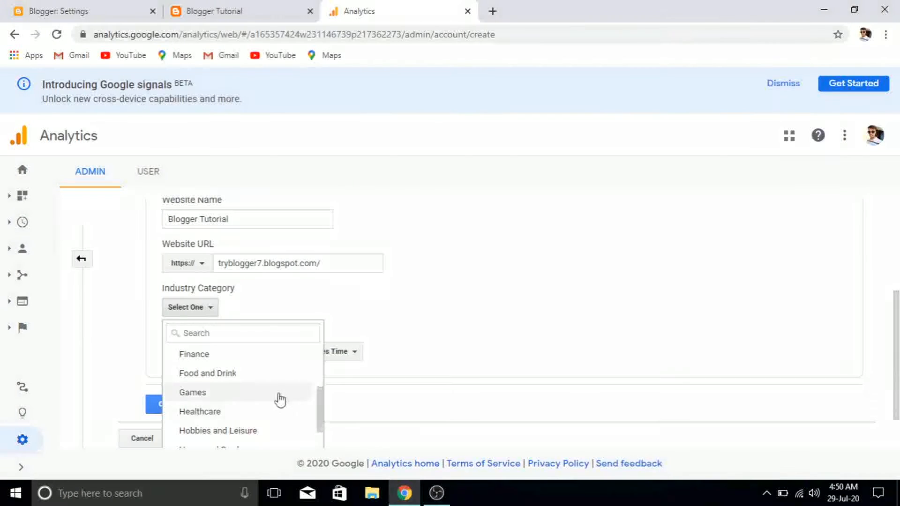
pyautogui.scroll(-3, 322, 446)
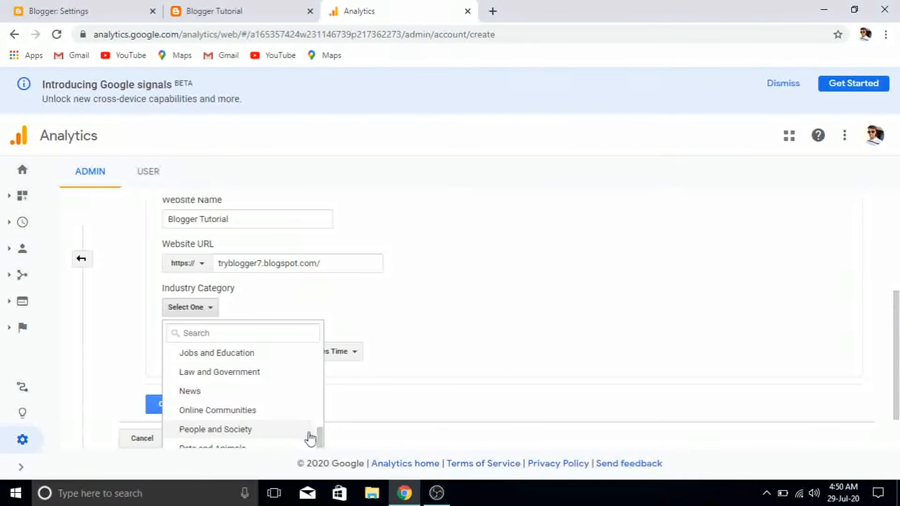
pyautogui.click(899, 460)
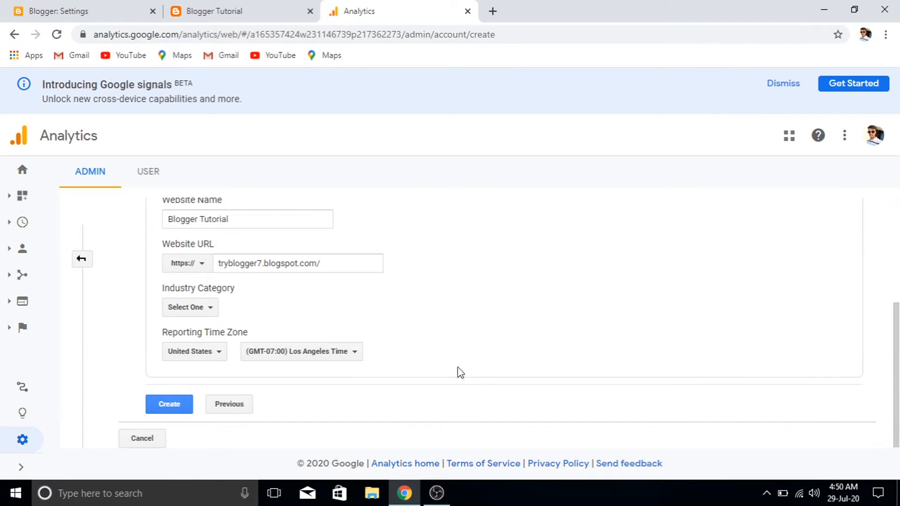
pyautogui.click(210, 311)
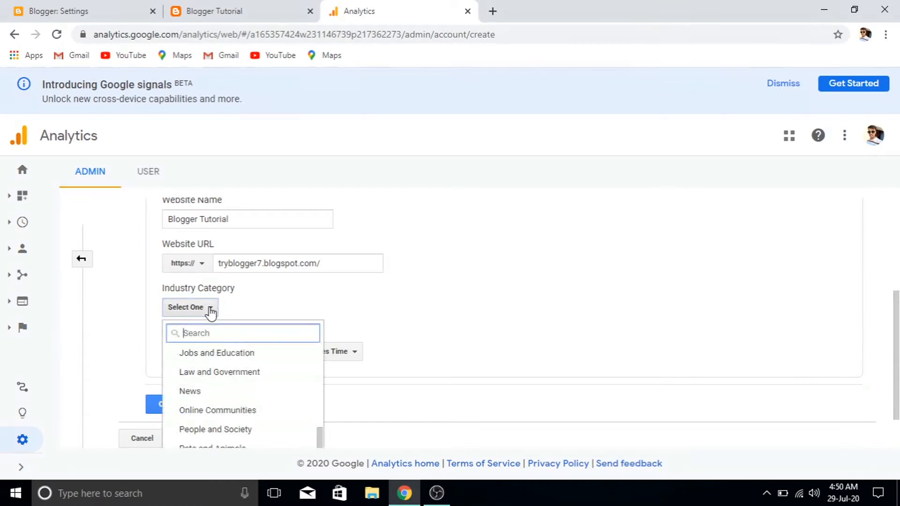
pyautogui.click(253, 358)
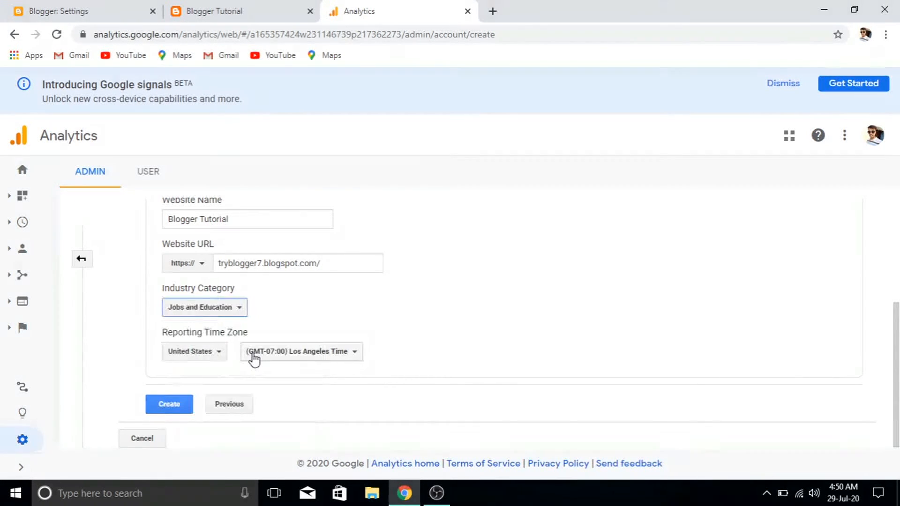
# Set the reporting time zone country to India and submit the new Analytics account for creation
pyautogui.click(219, 352)
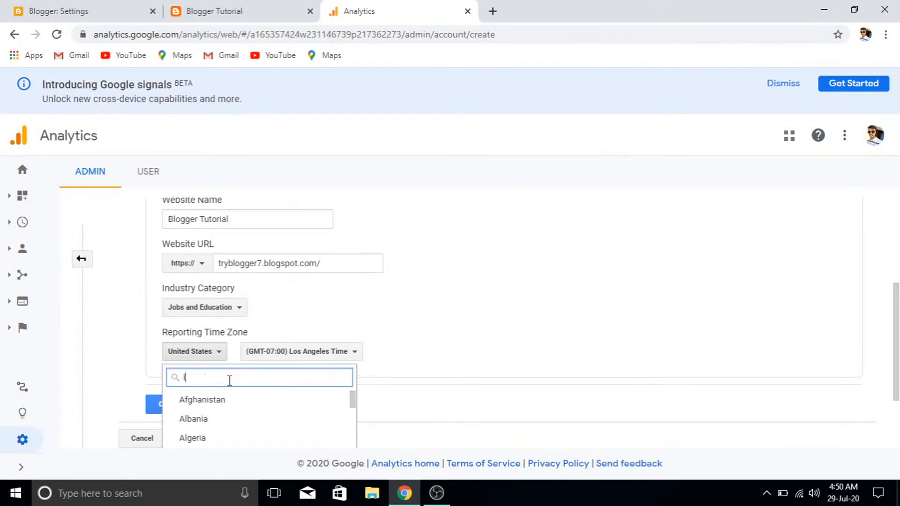
pyautogui.write('indi')
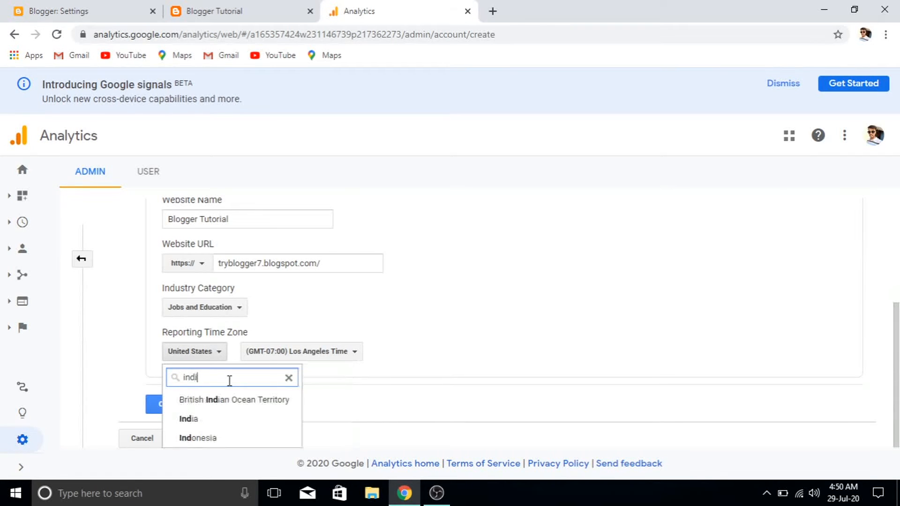
pyautogui.click(206, 421)
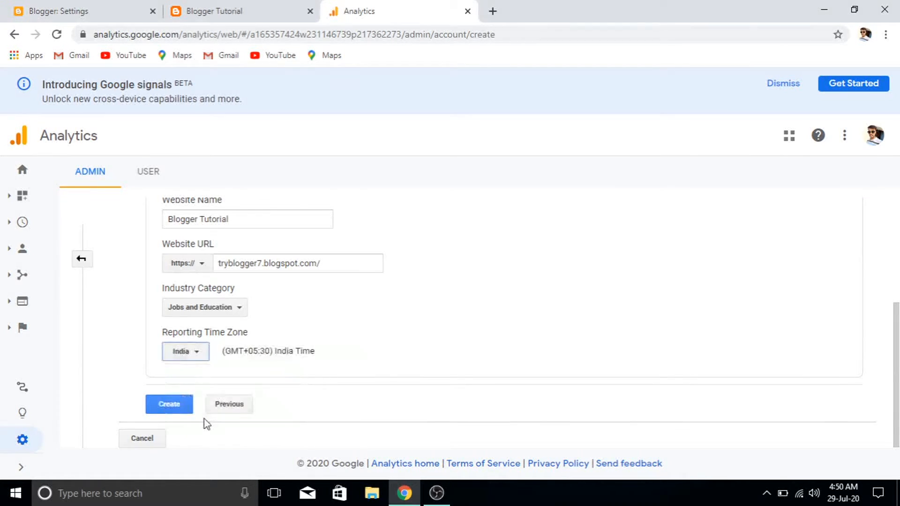
pyautogui.click(163, 408)
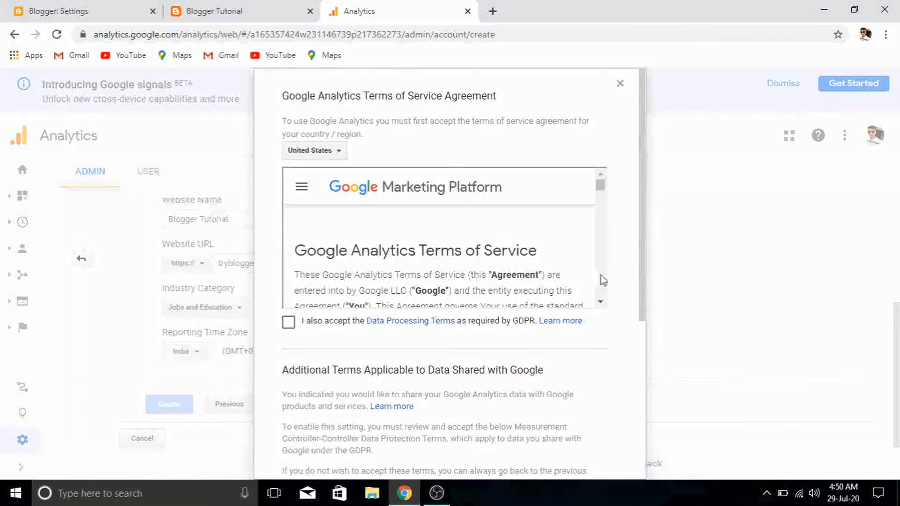
# Accept the Analytics Terms of Service, including the GDPR Data Processing Terms and the Measurement Controller-Controller Data Protection Terms
pyautogui.scroll(-10, 600, 281)
pyautogui.scroll(-10, 603, 282)
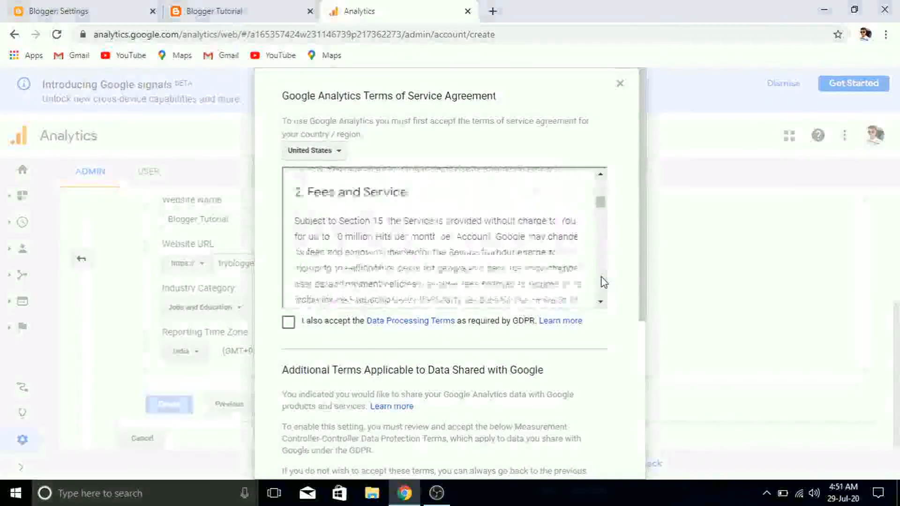
pyautogui.scroll(-6, 601, 278)
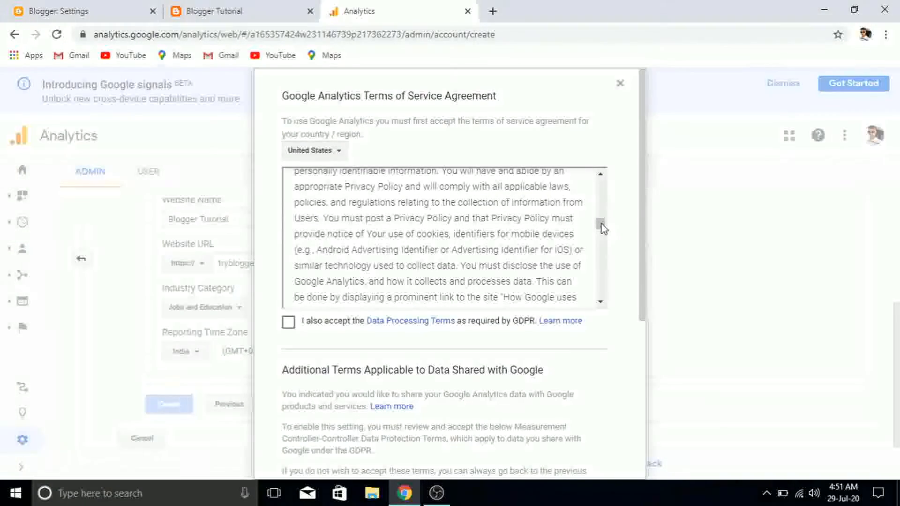
pyautogui.scroll(-15, 602, 229)
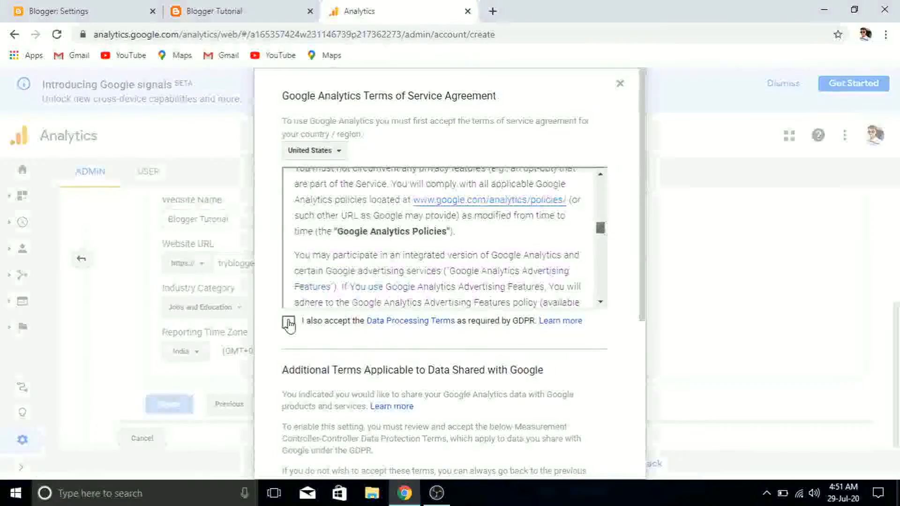
pyautogui.click(288, 322)
pyautogui.scroll(-5, 641, 408)
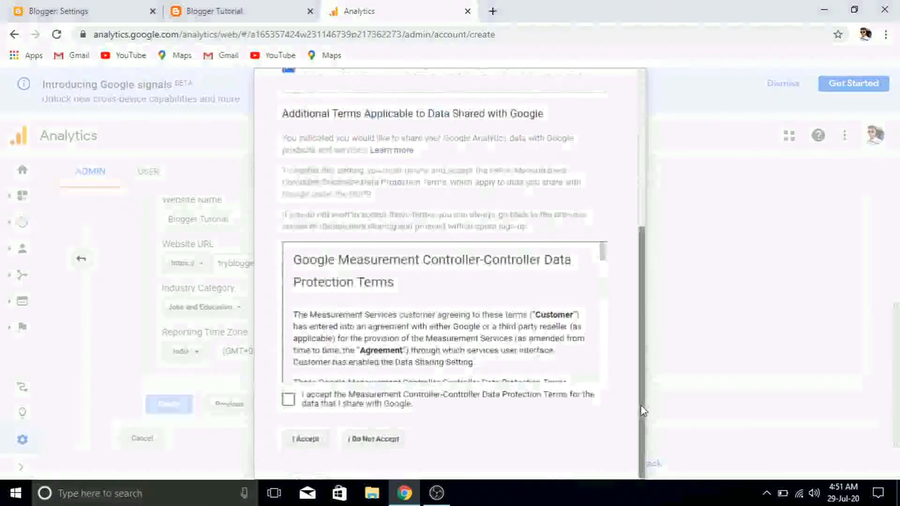
pyautogui.click(288, 399)
pyautogui.click(301, 440)
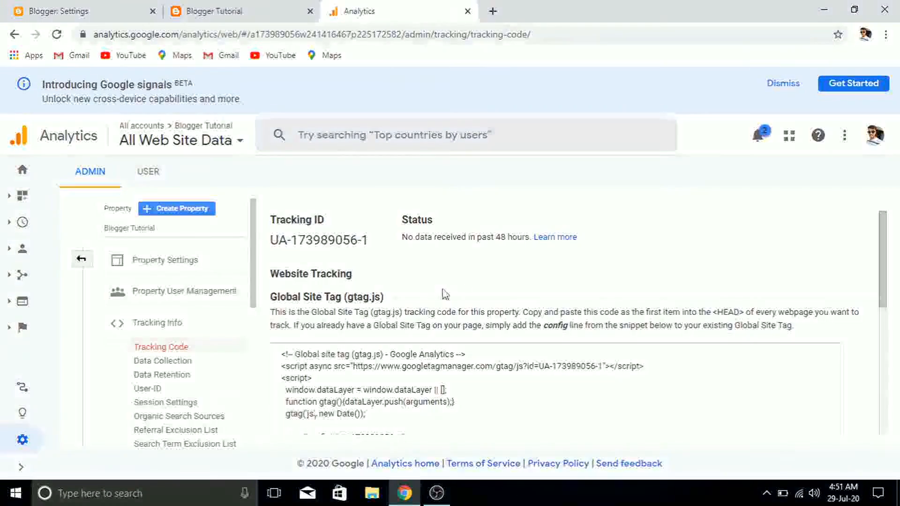
# Copy the new property's tracking ID and save it as the Google Analytics Property ID in the Blogger settings
pyautogui.moveTo(368, 241); pyautogui.dragTo(271, 241)
pyautogui.hotkey('ctrl', 'c')
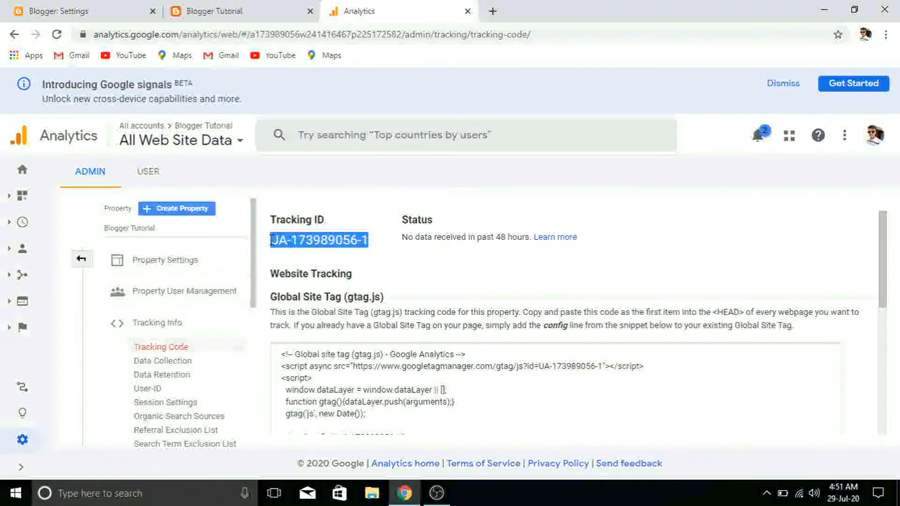
pyautogui.click(58, 11)
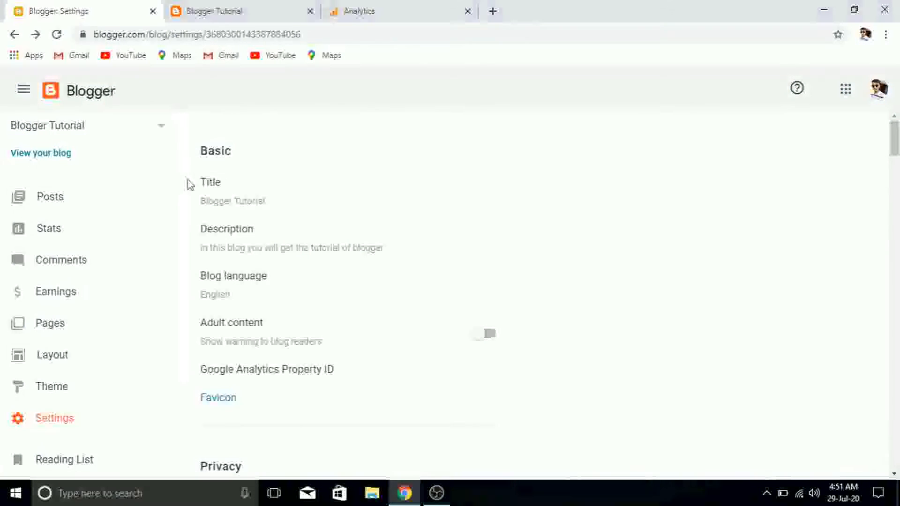
pyautogui.click(261, 374)
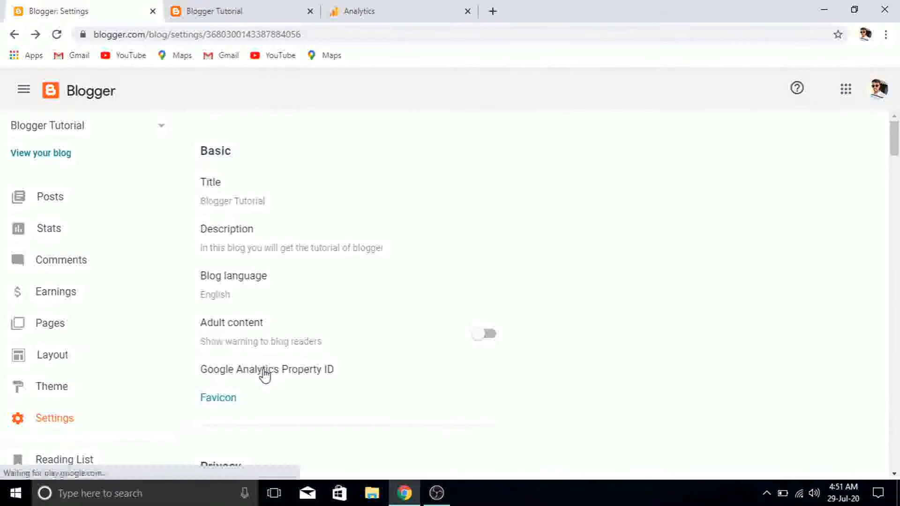
pyautogui.click(384, 238)
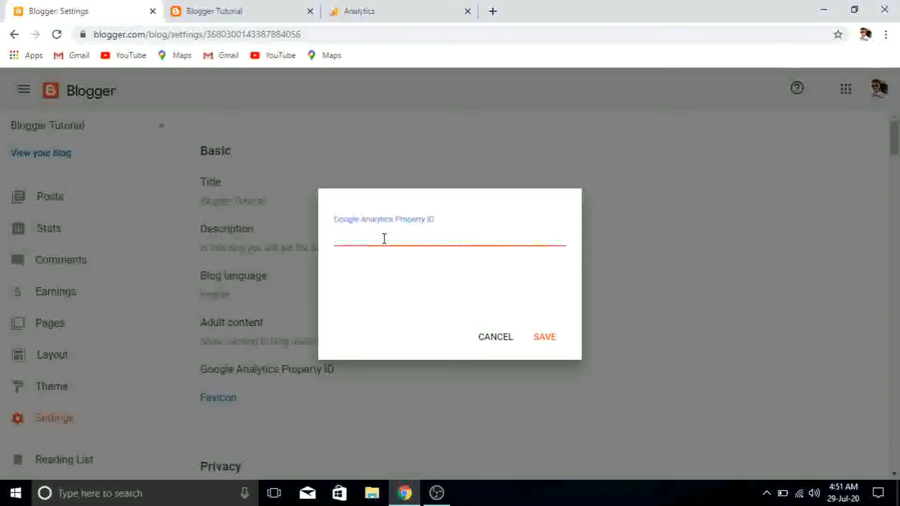
pyautogui.hotkey('ctrl', 'v')
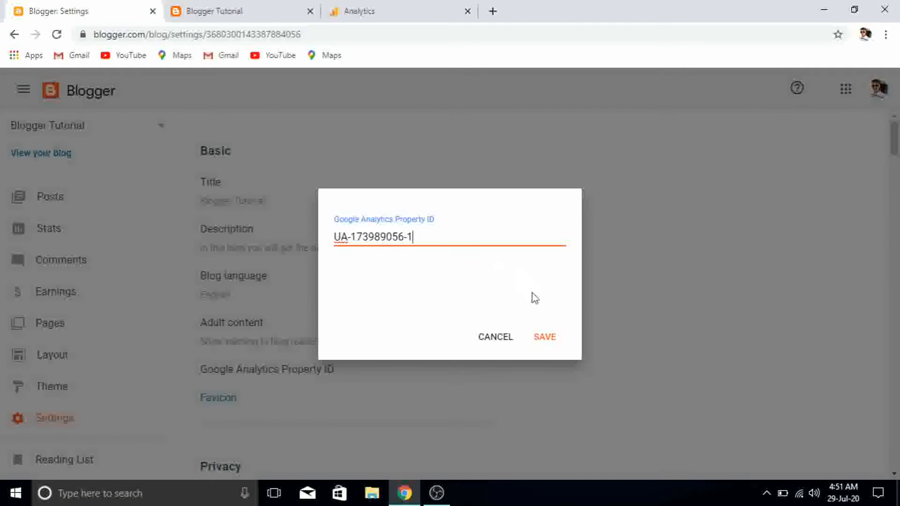
pyautogui.click(545, 338)
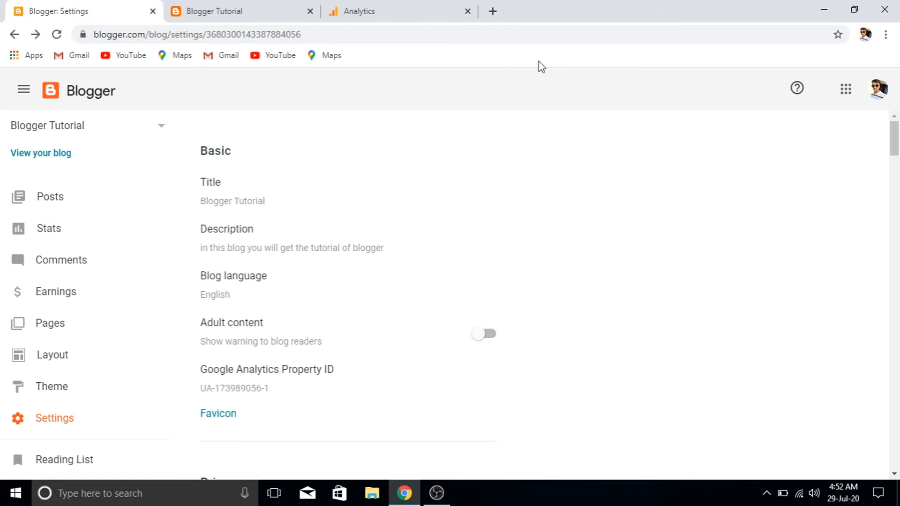
# Close Analytics and examine the published blog's current browser icon before returning to the Blogger settings
pyautogui.click(468, 12)
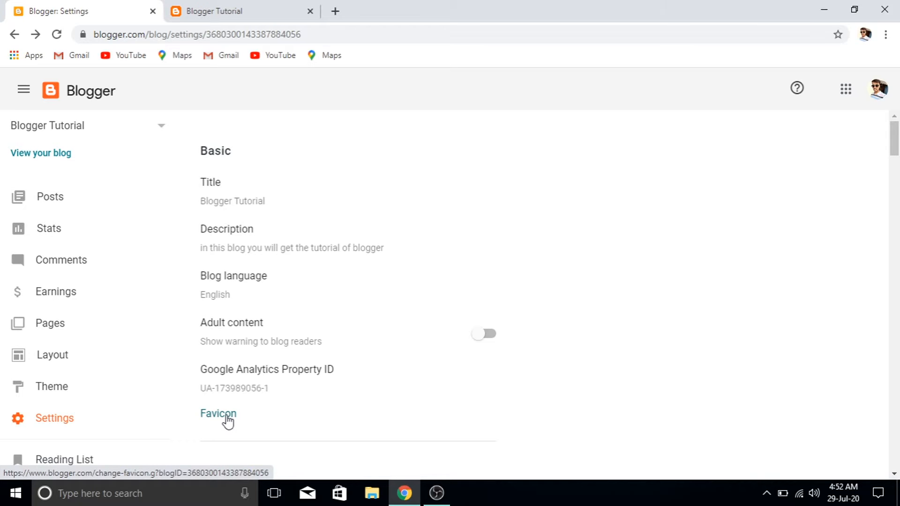
pyautogui.click(245, 4)
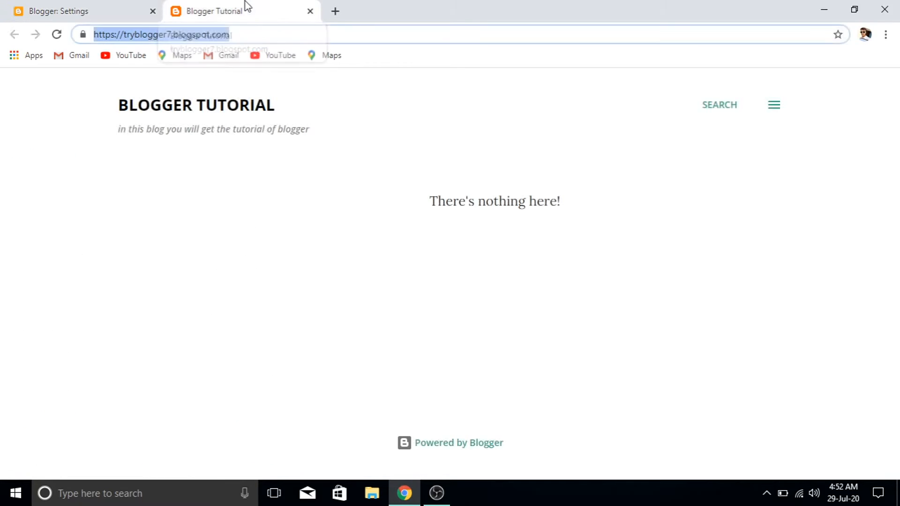
pyautogui.click(106, 150)
pyautogui.click(58, 37)
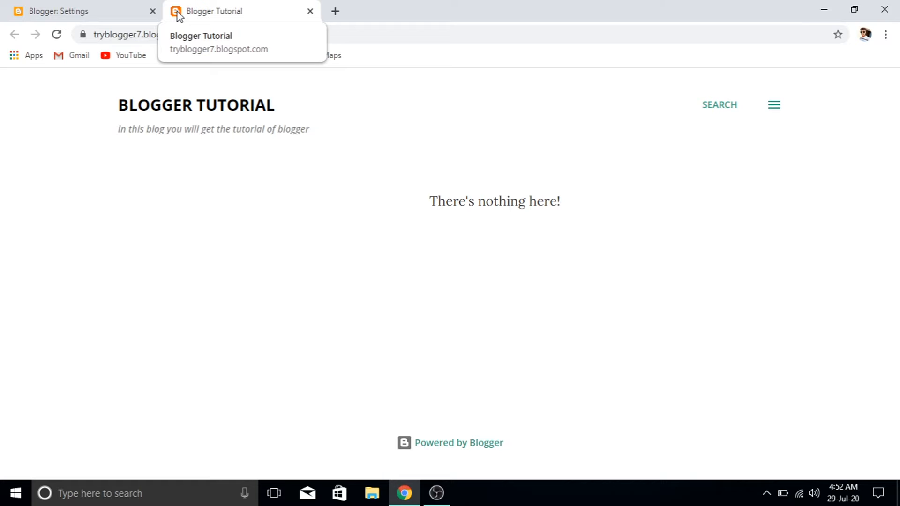
pyautogui.click(122, 6)
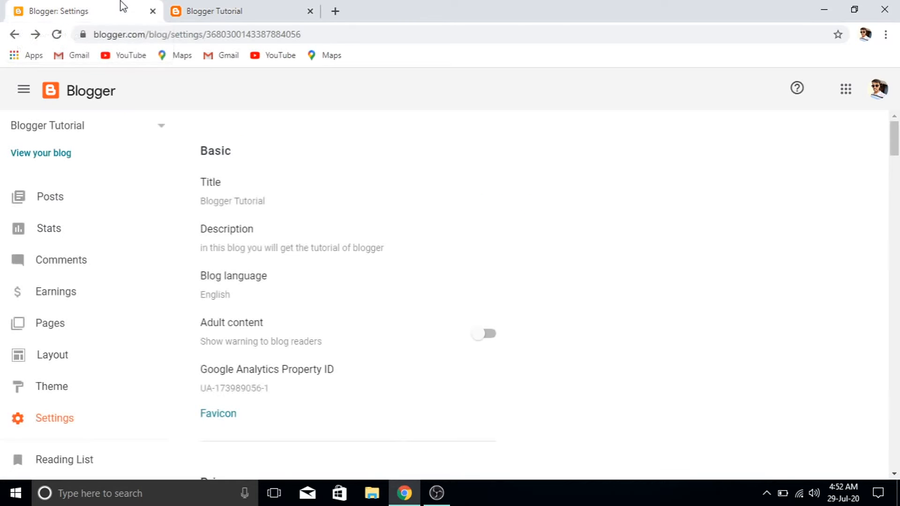
# Try to upload appstoreicon.png from the archive folder in Downloads as the blog's custom favicon
pyautogui.click(228, 415)
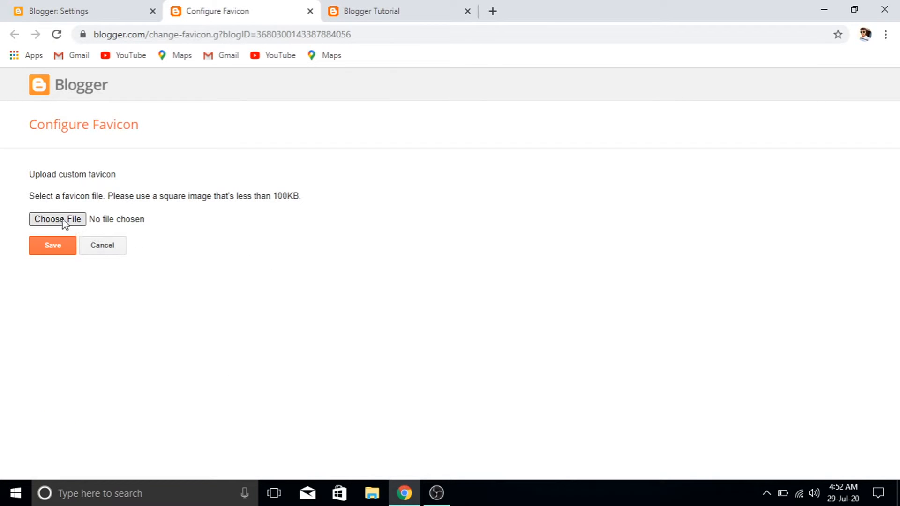
pyautogui.click(66, 221)
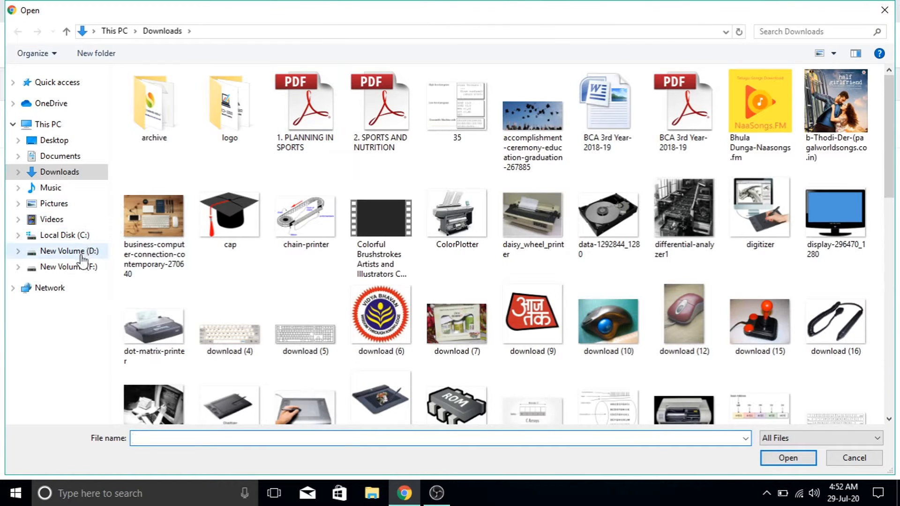
pyautogui.click(83, 257)
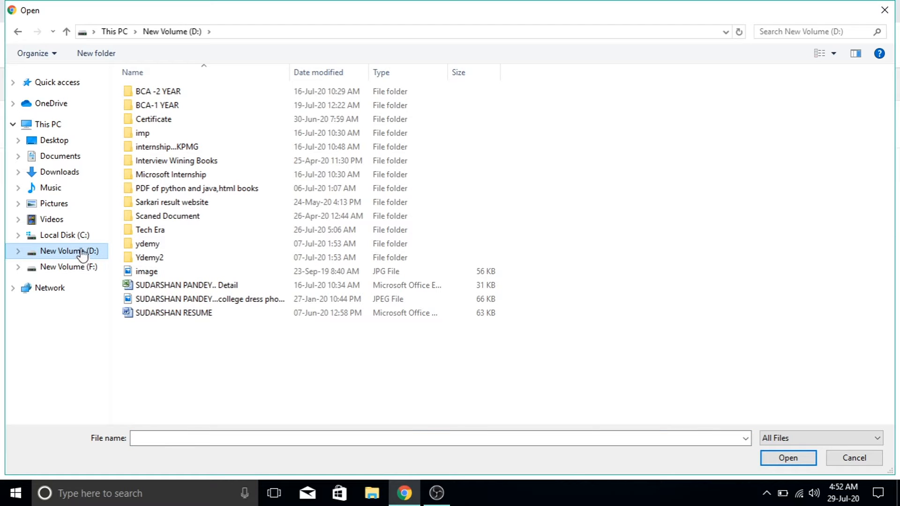
pyautogui.click(76, 174)
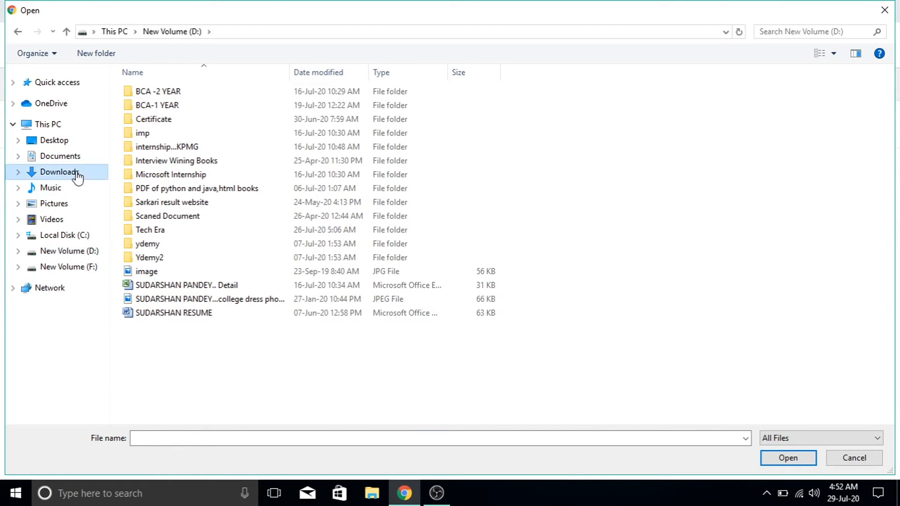
pyautogui.doubleClick(150, 127)
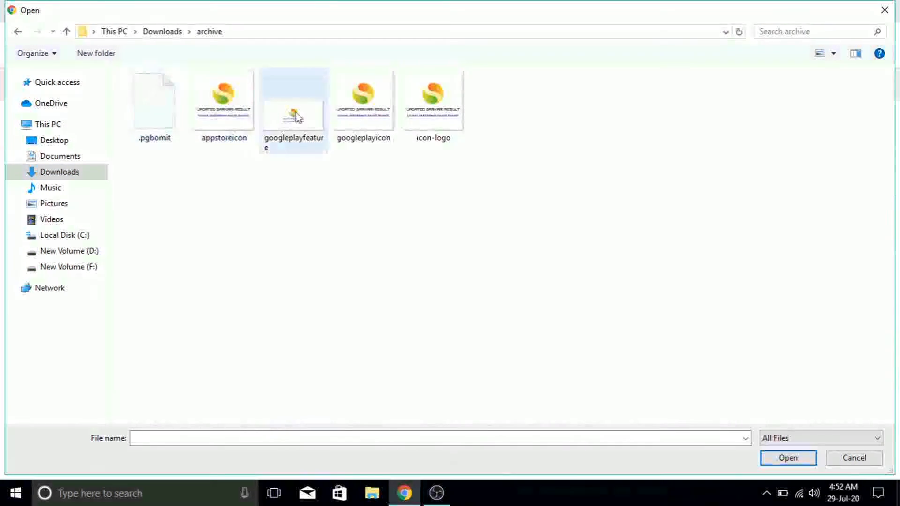
pyautogui.click(235, 109)
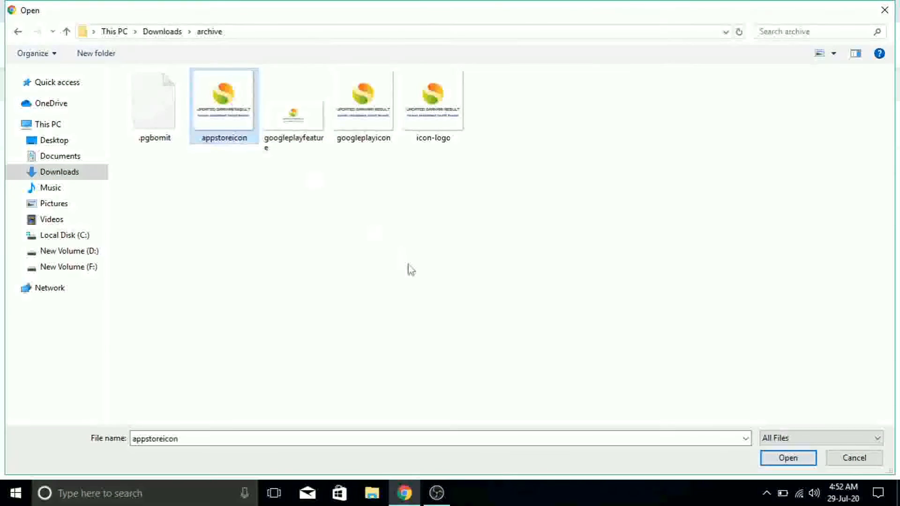
pyautogui.click(774, 458)
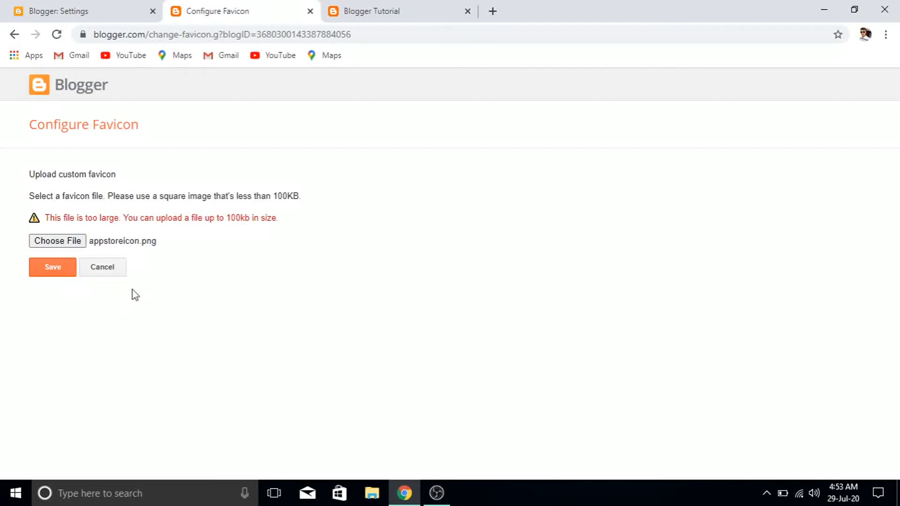
pyautogui.click(111, 271)
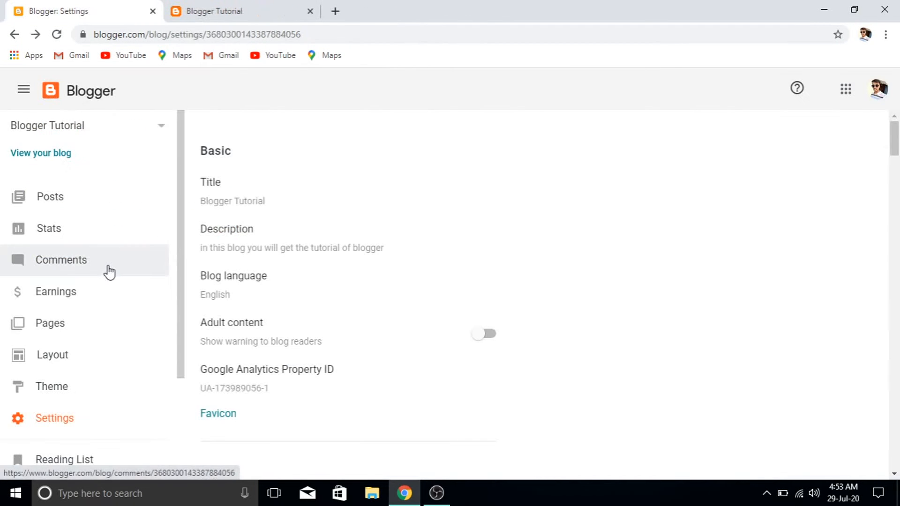
# Upload logo.png from the logo folder in Downloads as the blog's custom favicon and save it
pyautogui.click(218, 420)
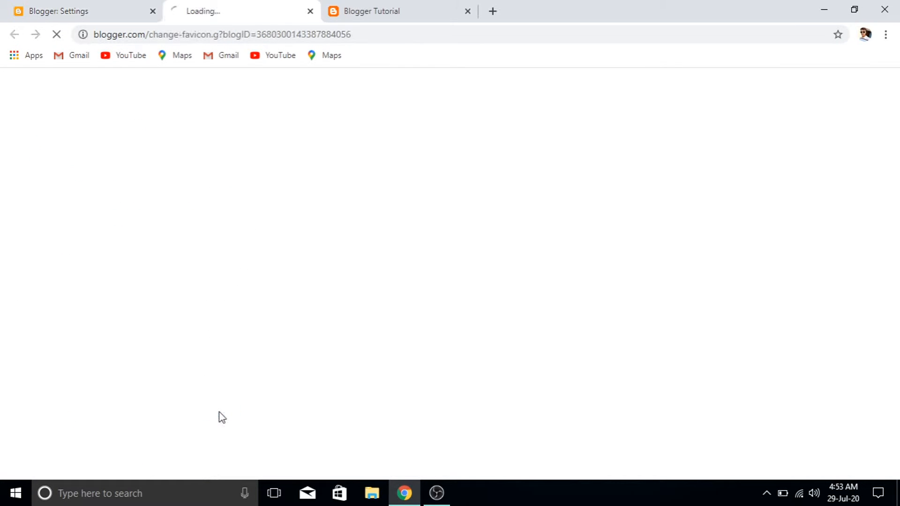
pyautogui.click(69, 220)
pyautogui.write('2')
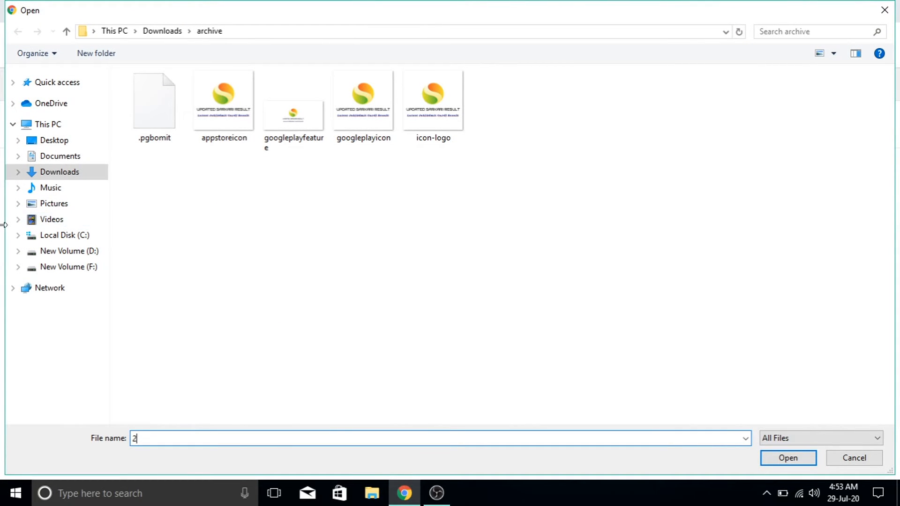
pyautogui.click(68, 38)
pyautogui.doubleClick(229, 128)
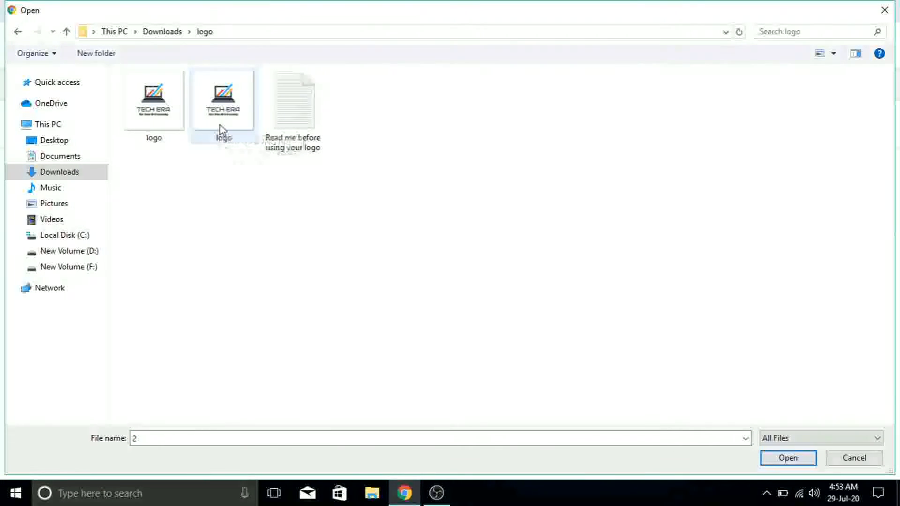
pyautogui.click(234, 119)
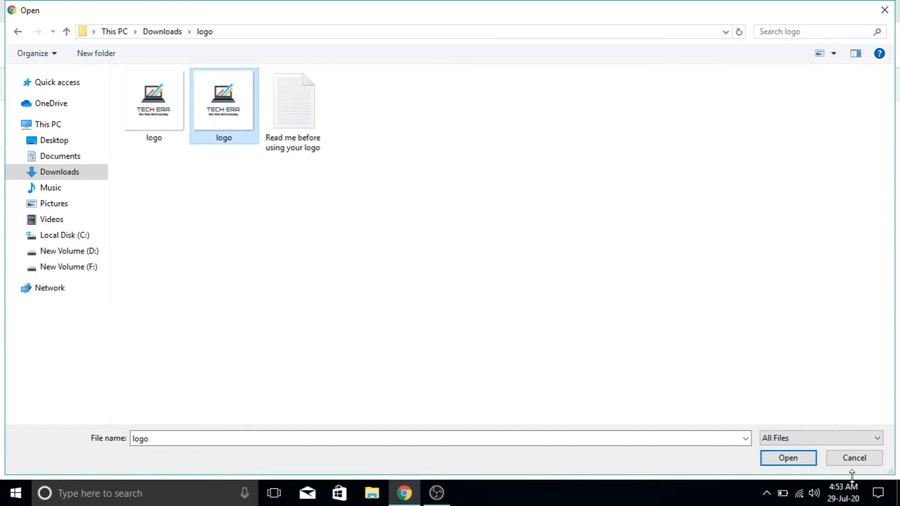
pyautogui.click(804, 463)
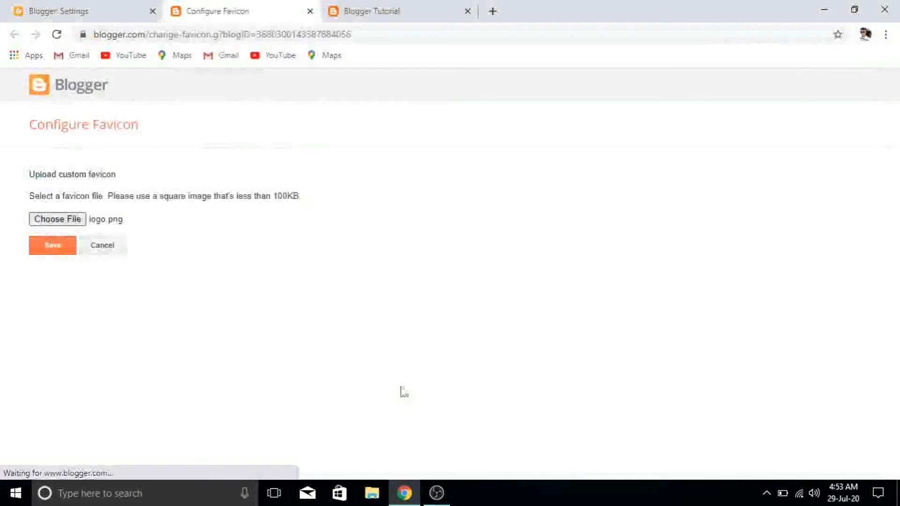
pyautogui.click(55, 278)
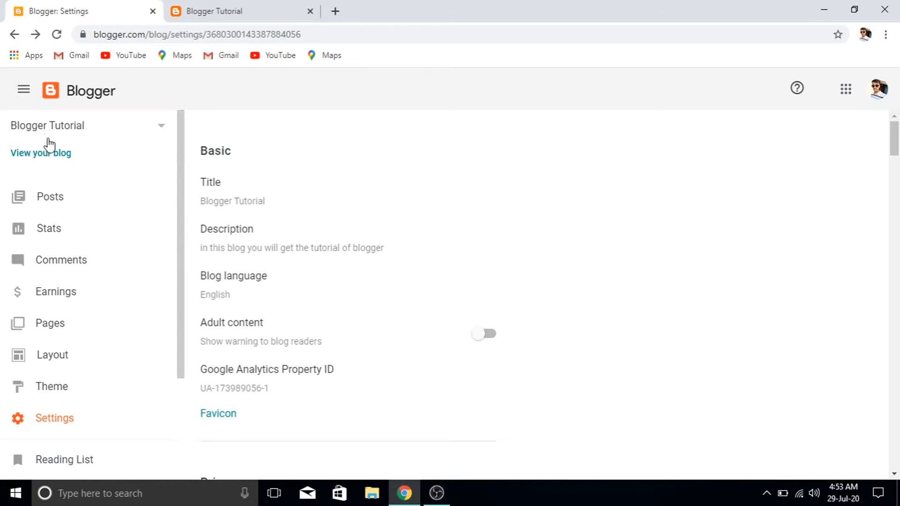
# View the published blog and reload it to check its favicon, returning to the Blogger settings
pyautogui.click(51, 155)
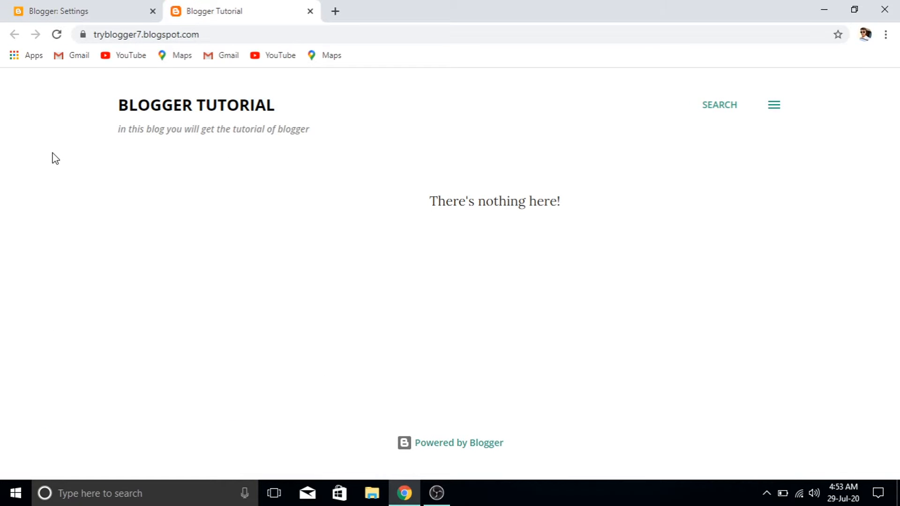
pyautogui.click(56, 36)
pyautogui.click(57, 35)
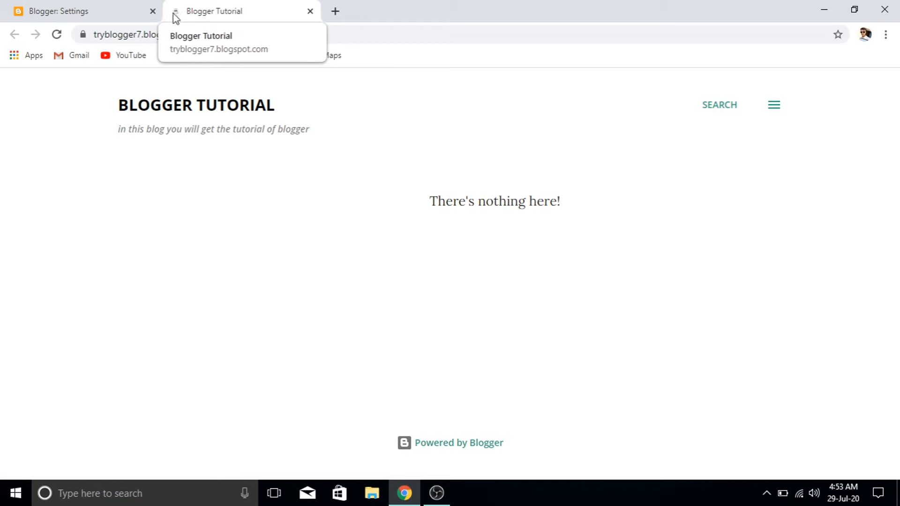
pyautogui.click(135, 6)
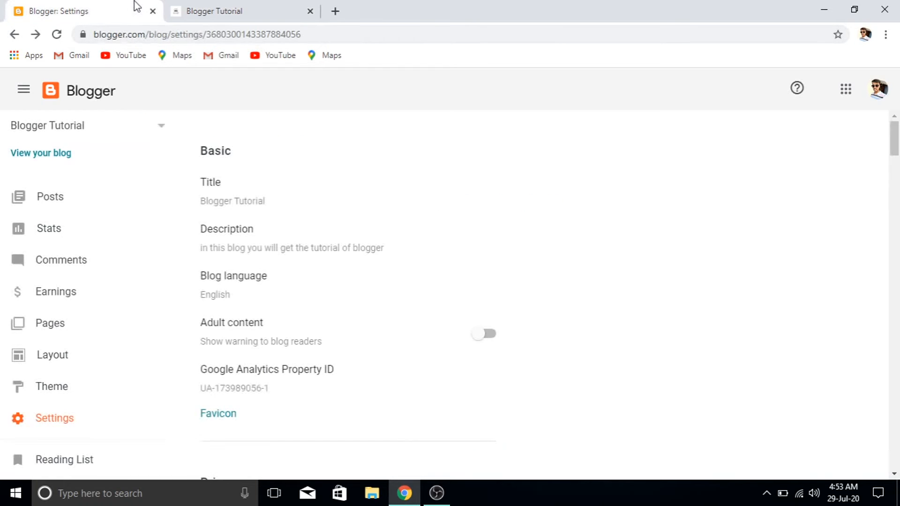
# Examine the blog's Privacy, Publishing and HTTPS settings, including search engine visibility, blog address, custom domain and HTTPS redirect
pyautogui.click(895, 474)
pyautogui.click(896, 474)
pyautogui.click(896, 474)
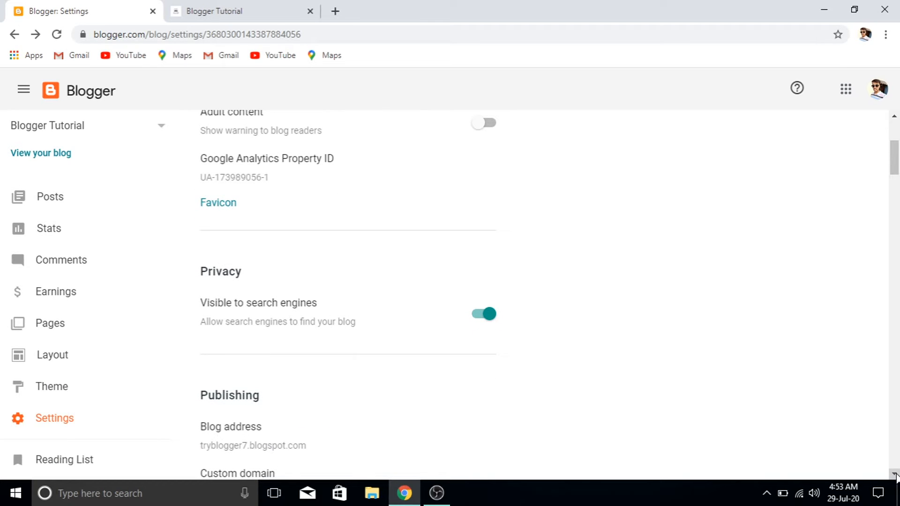
pyautogui.click(895, 474)
pyautogui.click(895, 475)
pyautogui.click(896, 474)
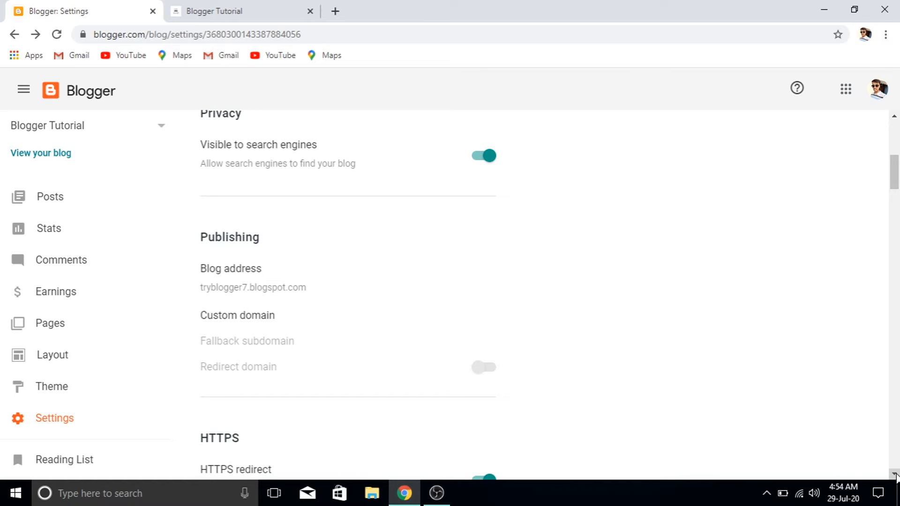
pyautogui.click(895, 474)
pyautogui.click(896, 475)
pyautogui.click(895, 474)
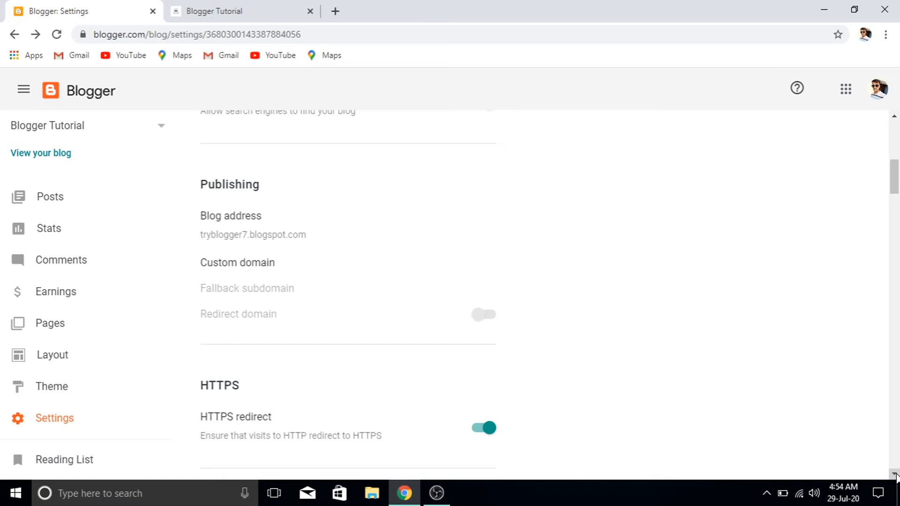
pyautogui.click(895, 474)
pyautogui.click(895, 475)
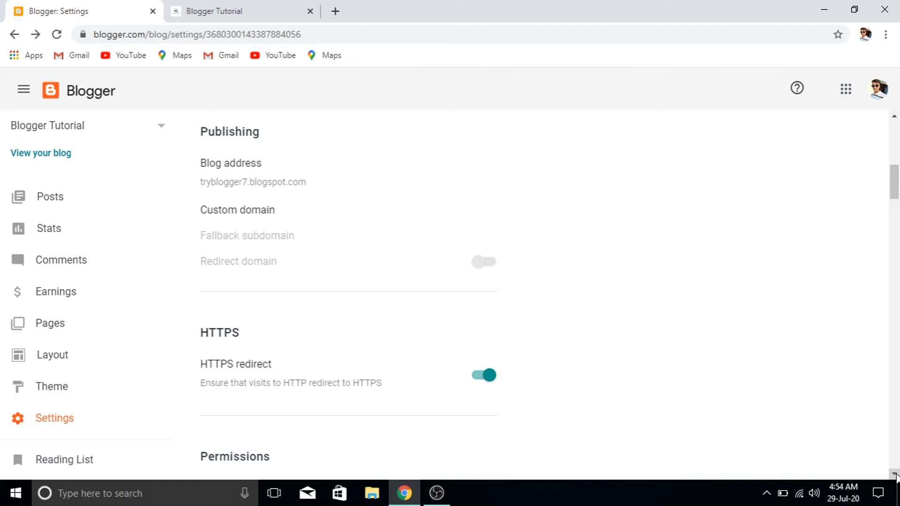
pyautogui.click(895, 474)
pyautogui.click(895, 475)
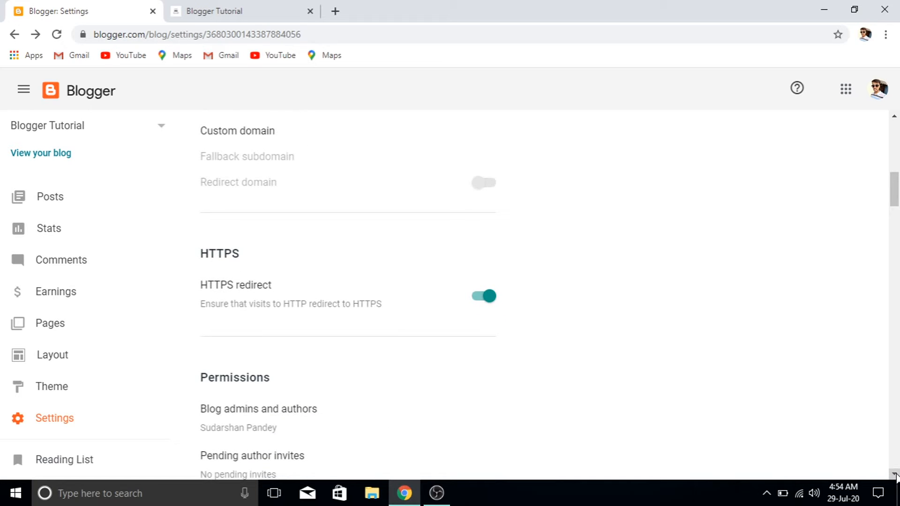
pyautogui.click(895, 474)
pyautogui.click(895, 474)
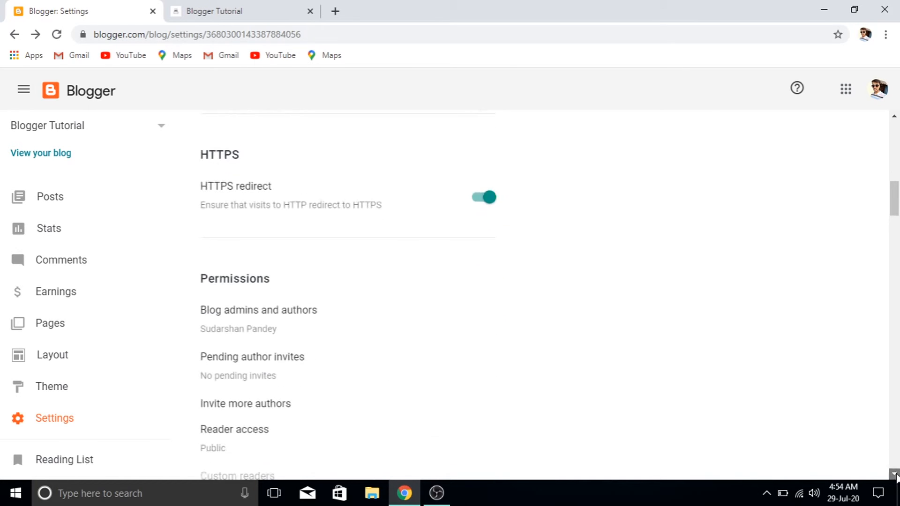
# Set the maximum number of posts shown on the main page to 8 and save the change
pyautogui.click(895, 475)
pyautogui.click(895, 474)
pyautogui.click(895, 474)
pyautogui.click(895, 474)
pyautogui.click(895, 475)
pyautogui.click(895, 474)
pyautogui.click(896, 474)
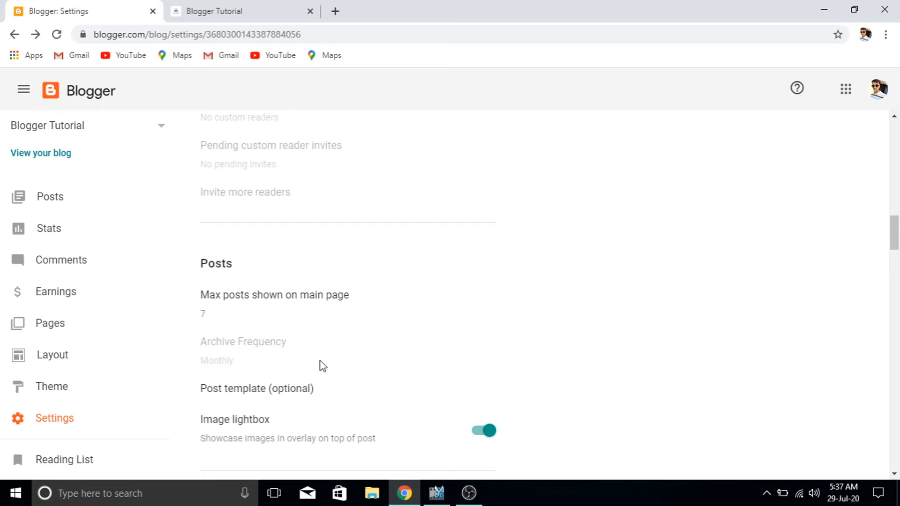
pyautogui.click(205, 313)
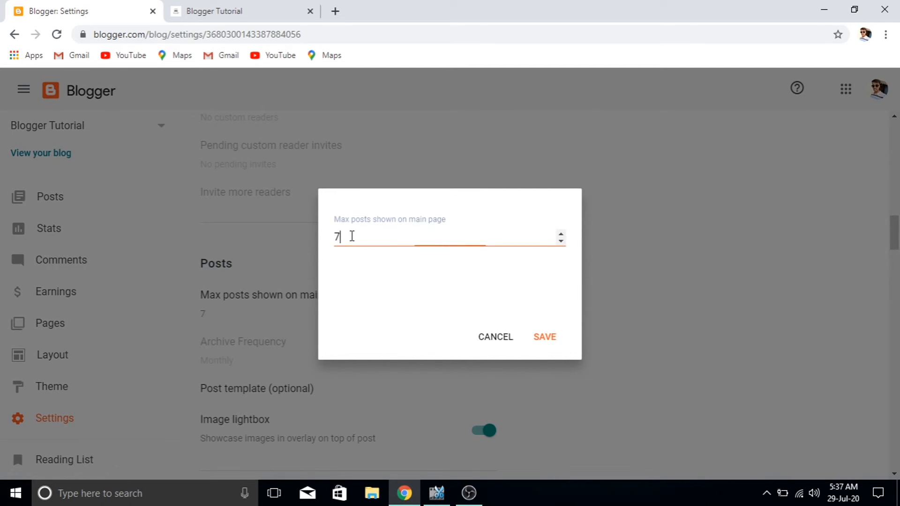
pyautogui.press('BackSpace')
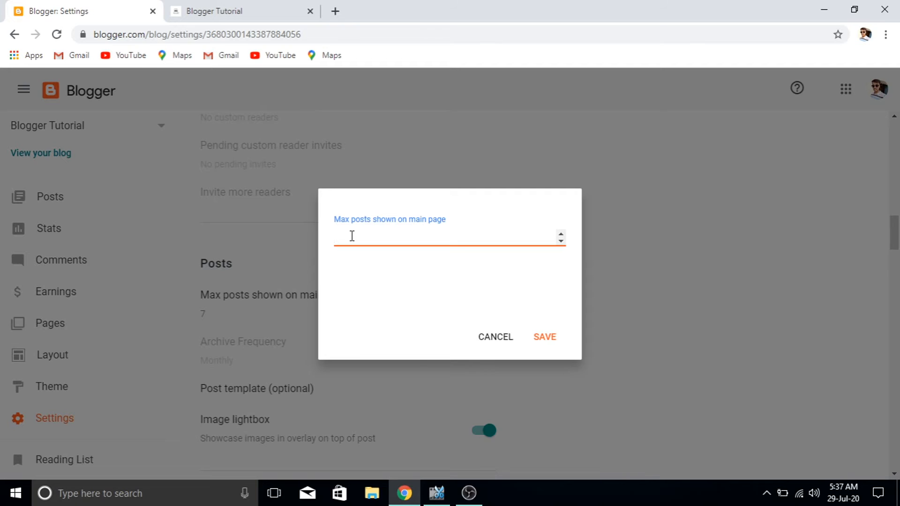
pyautogui.write('8')
pyautogui.click(545, 341)
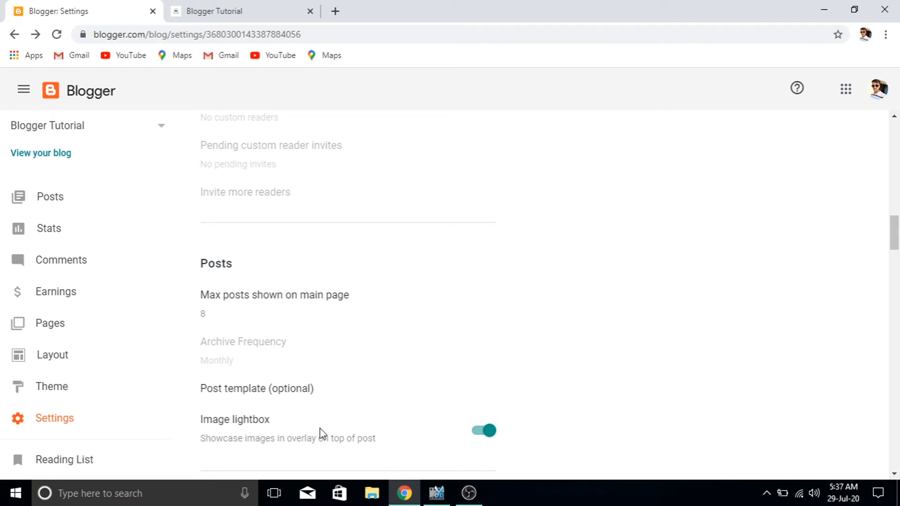
# Review the choices for who can comment in the Comments settings and leave without saving a change
pyautogui.click(893, 474)
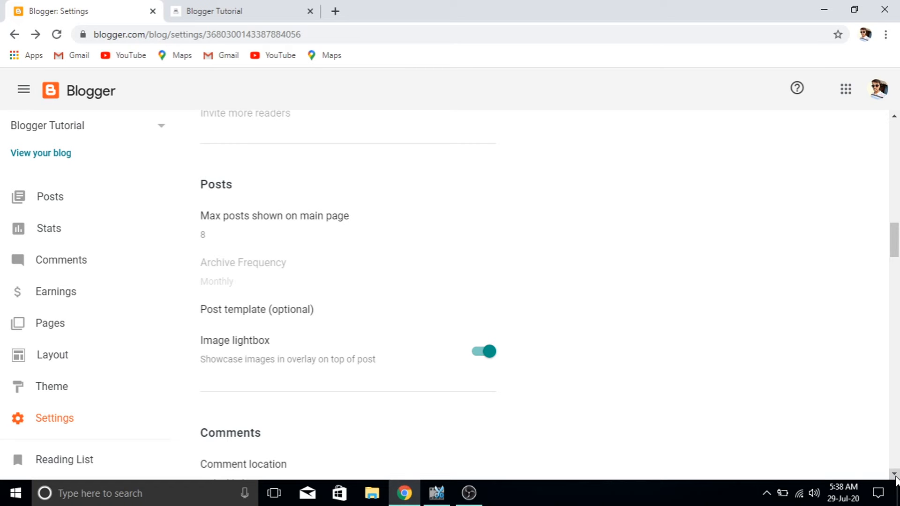
pyautogui.scroll(-4, 895, 476)
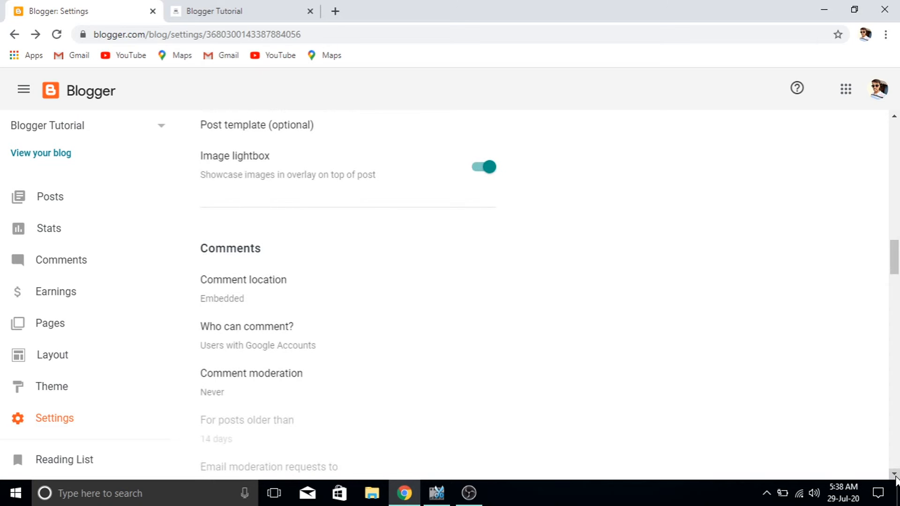
pyautogui.scroll(-2, 895, 475)
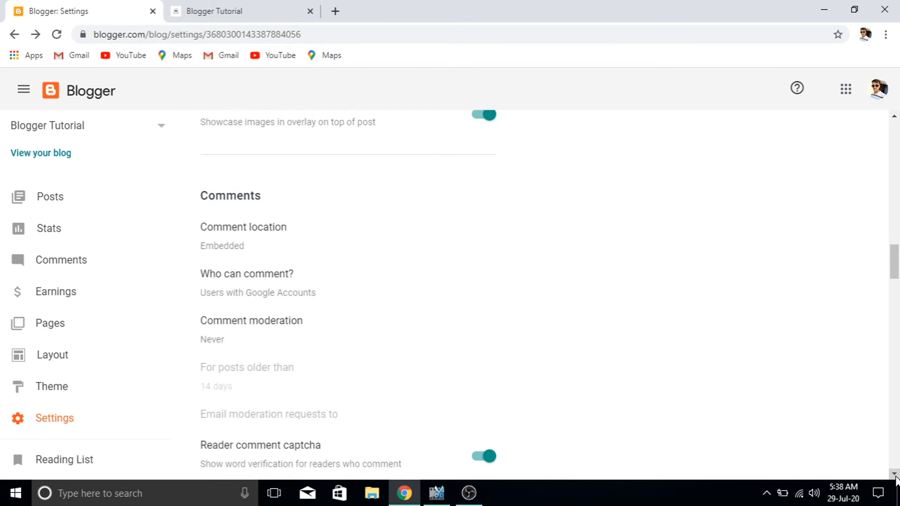
pyautogui.click(281, 276)
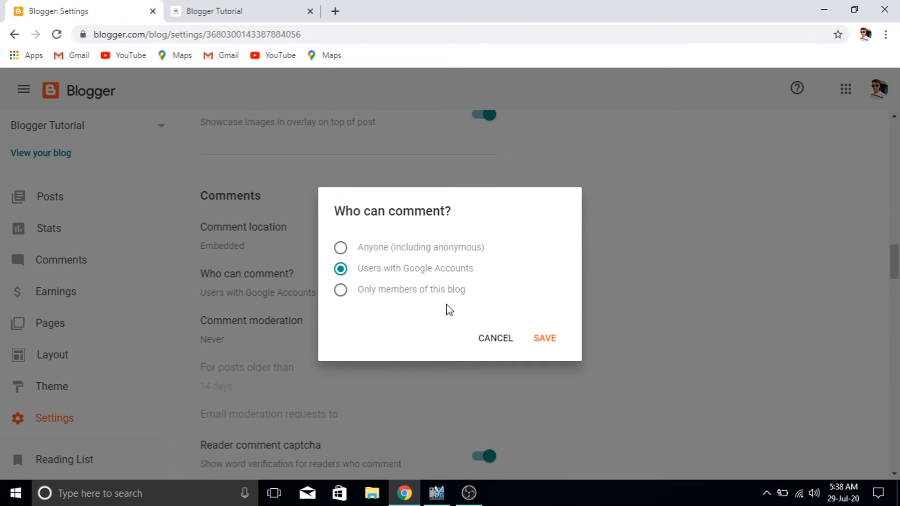
pyautogui.click(497, 341)
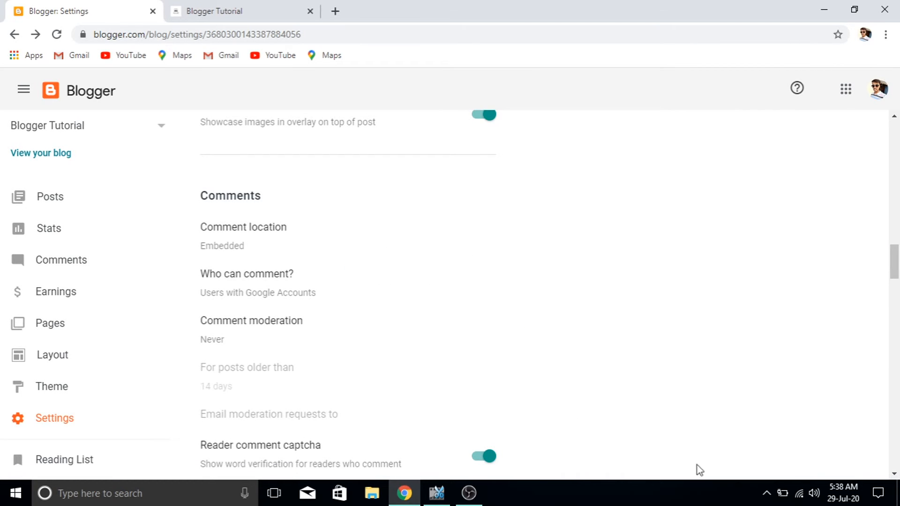
# Examine the remaining comment settings, the Email notification options and the Formatting settings such as time zone and date header format
pyautogui.click(894, 476)
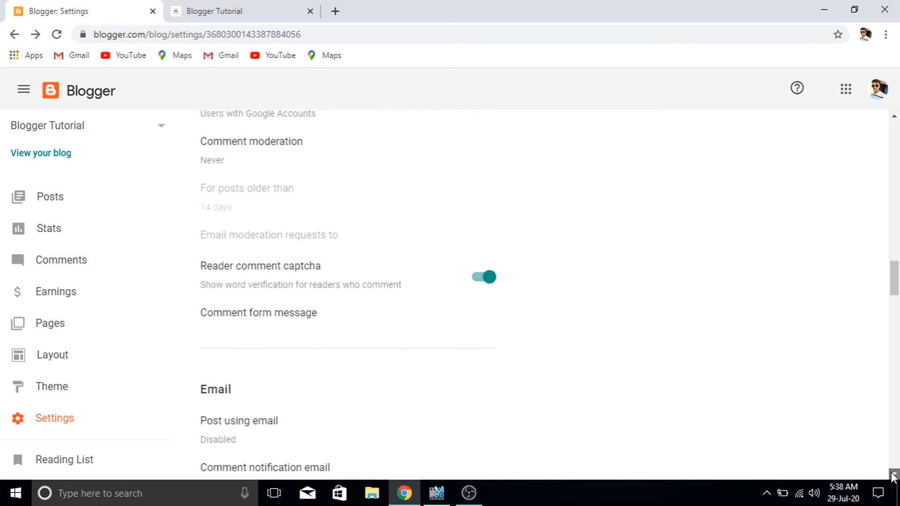
pyautogui.click(894, 476)
pyautogui.click(894, 476)
pyautogui.click(894, 476)
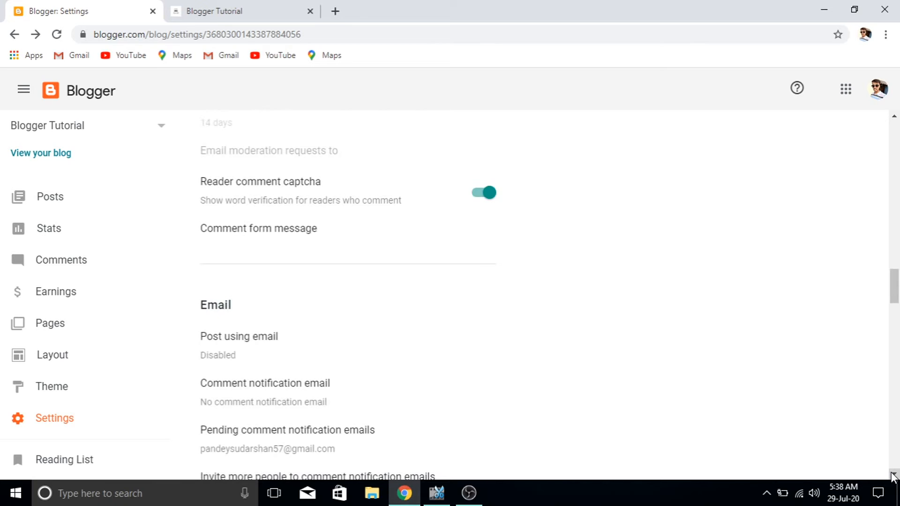
pyautogui.click(894, 476)
pyautogui.click(894, 476)
pyautogui.click(893, 476)
pyautogui.click(894, 475)
pyautogui.click(893, 476)
pyautogui.click(894, 476)
pyautogui.click(893, 475)
pyautogui.click(893, 476)
pyautogui.click(893, 475)
pyautogui.click(893, 476)
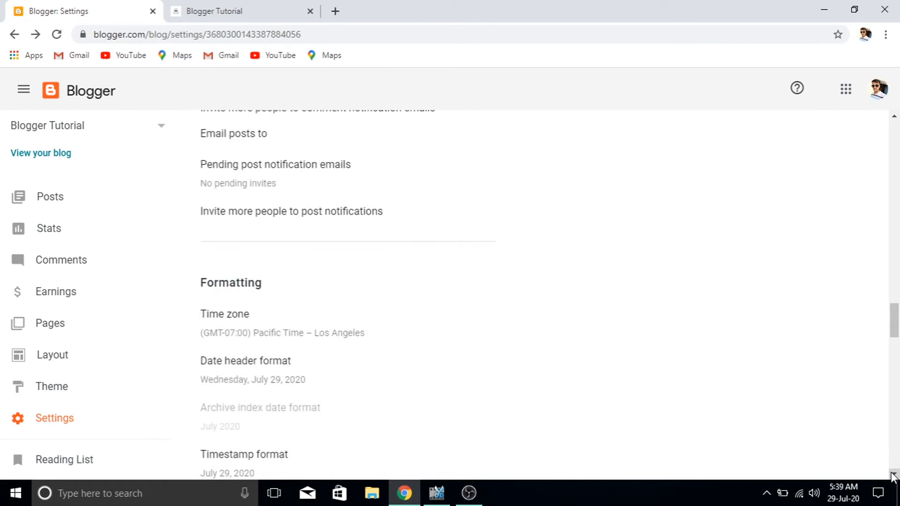
# Set the blog's time zone to (GMT+05:30) India Standard Time – Kolkata and save the change
pyautogui.click(288, 334)
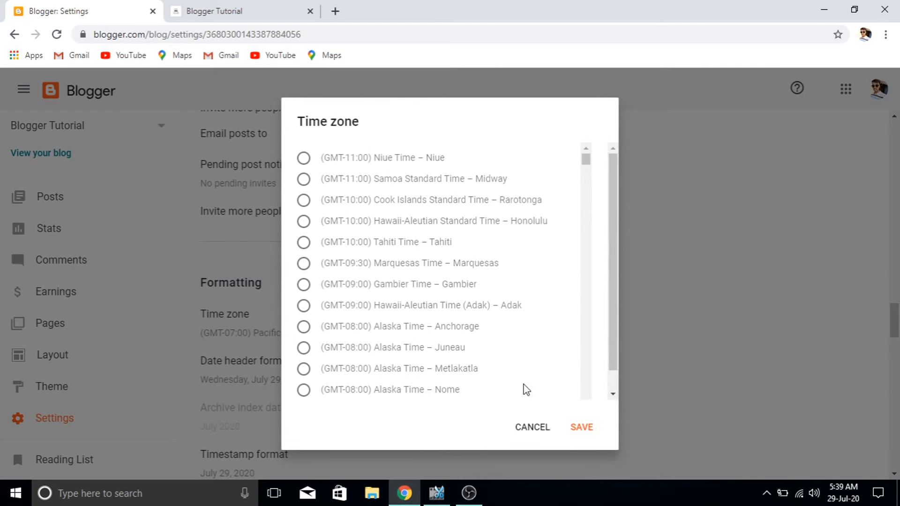
pyautogui.scroll(-10, 586, 392)
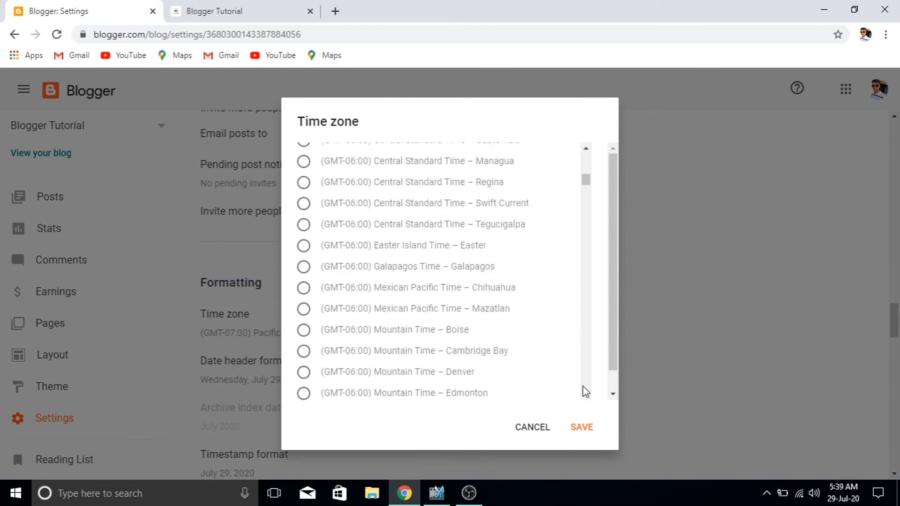
pyautogui.scroll(-10, 586, 392)
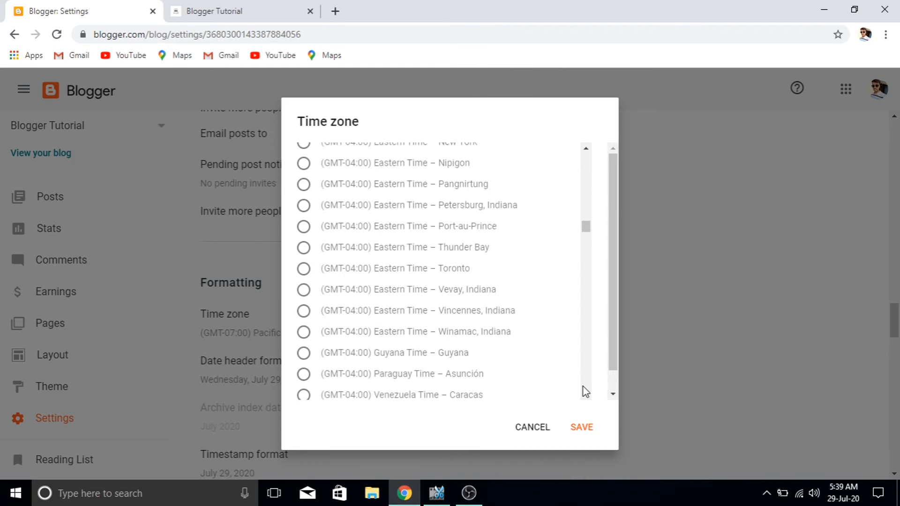
pyautogui.scroll(-15, 586, 392)
pyautogui.scroll(-15, 585, 392)
pyautogui.scroll(-10, 586, 391)
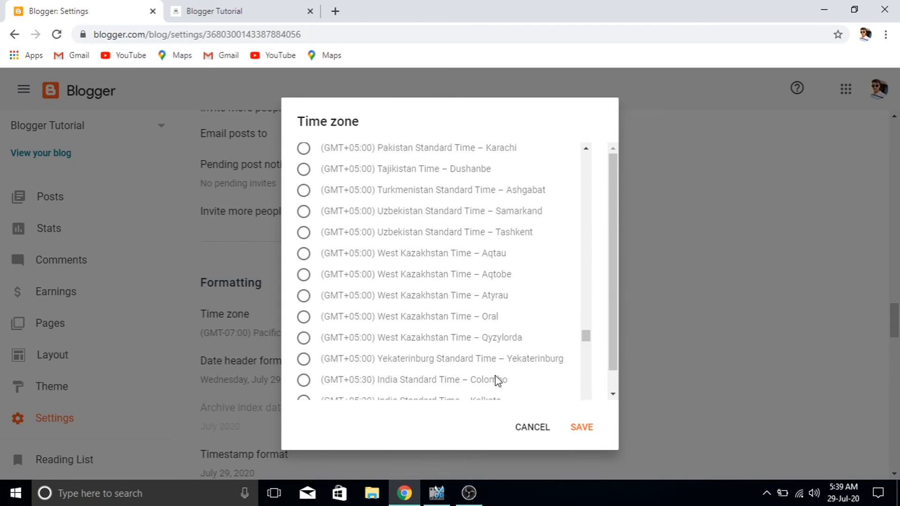
pyautogui.scroll(-5, 582, 396)
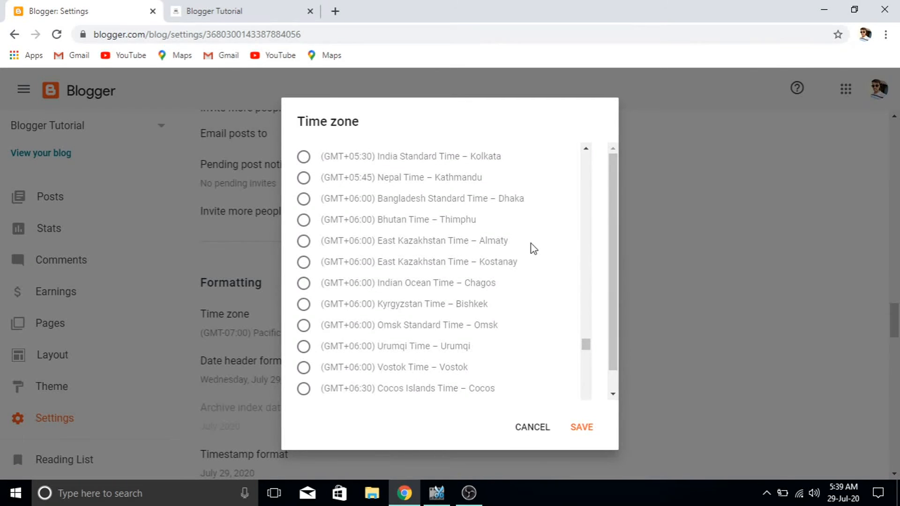
pyautogui.click(468, 158)
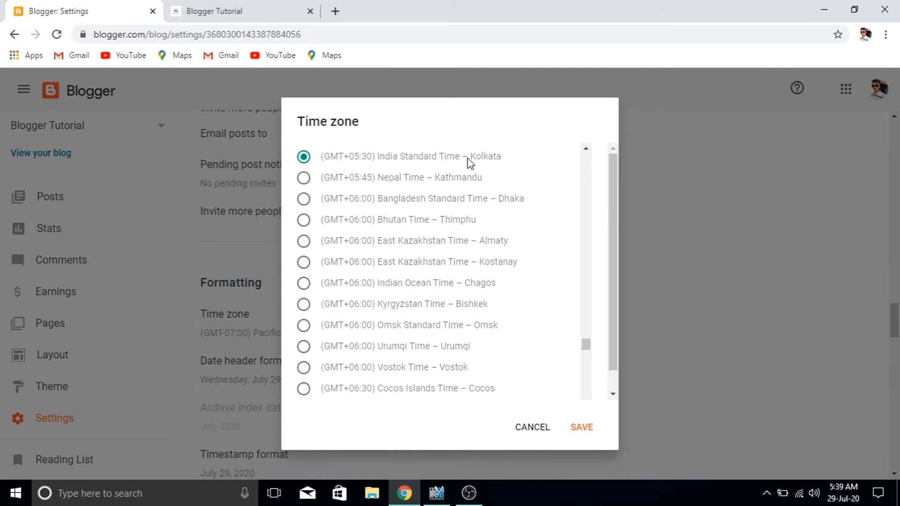
pyautogui.click(581, 428)
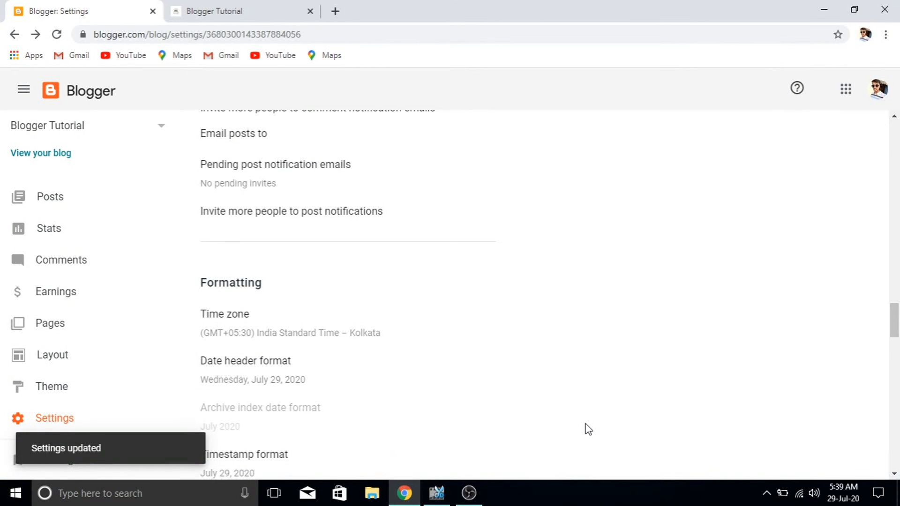
# Examine the remaining Formatting settings, including the archive index date and timestamp formats, down to the Meta tags section
pyautogui.scroll(-1, 586, 424)
pyautogui.click(894, 475)
pyautogui.click(894, 475)
pyautogui.click(894, 475)
pyautogui.click(894, 475)
pyautogui.click(894, 475)
pyautogui.click(895, 474)
pyautogui.click(894, 475)
pyautogui.click(894, 475)
pyautogui.click(895, 475)
pyautogui.click(894, 475)
pyautogui.click(894, 475)
pyautogui.click(895, 475)
pyautogui.click(895, 475)
pyautogui.click(895, 475)
pyautogui.click(894, 475)
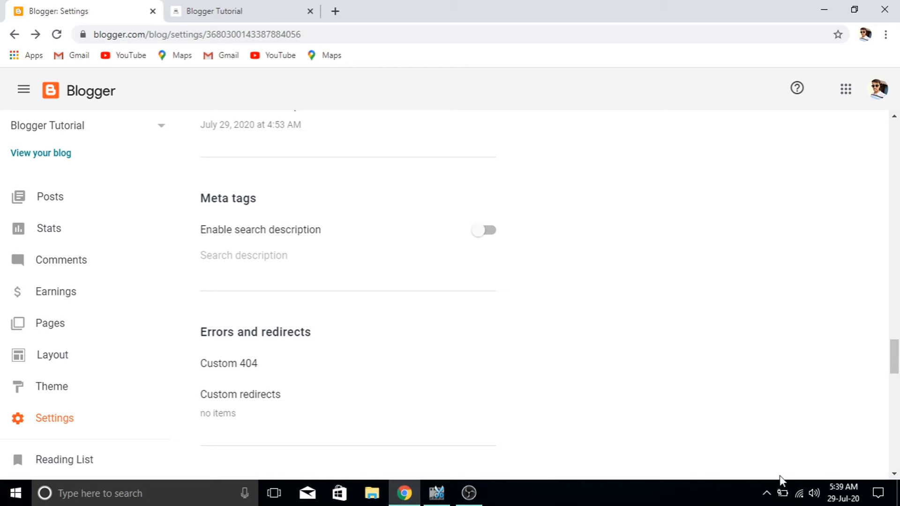
# Enable the search description in Meta tags and save it as "blogger tutorial,blogger new interface tutorial"
pyautogui.click(487, 231)
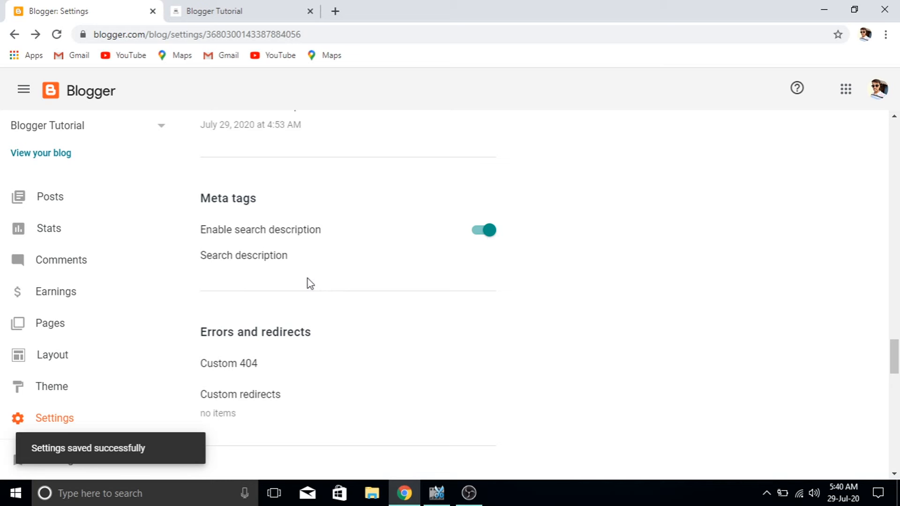
pyautogui.click(263, 253)
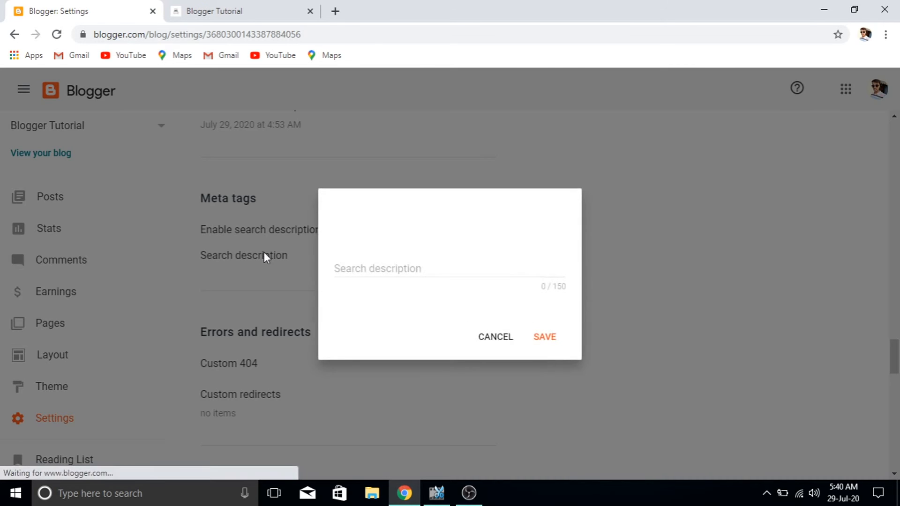
pyautogui.click(342, 274)
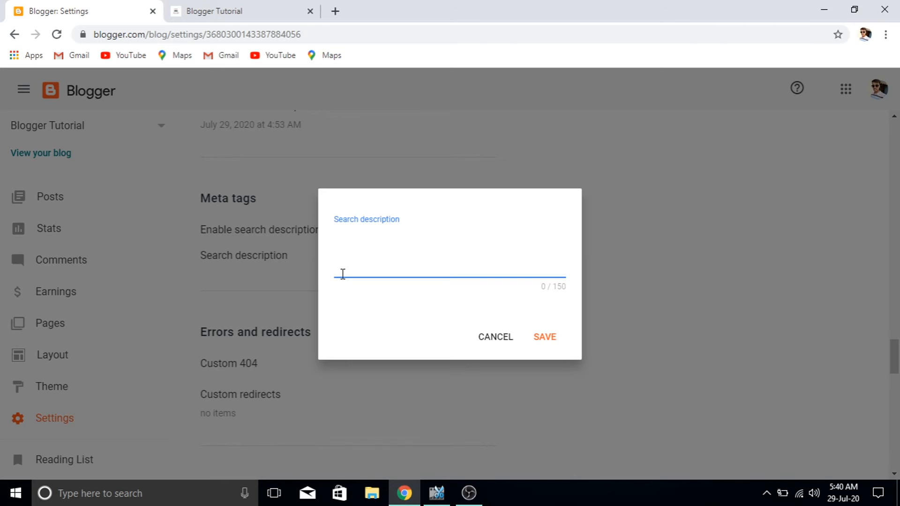
pyautogui.write('blogger tutorial,')
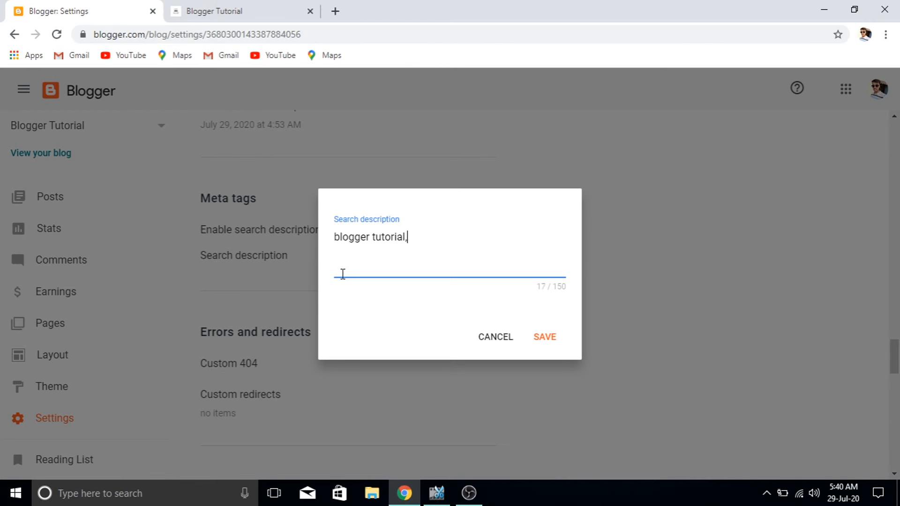
pyautogui.write('blogger new interface t')
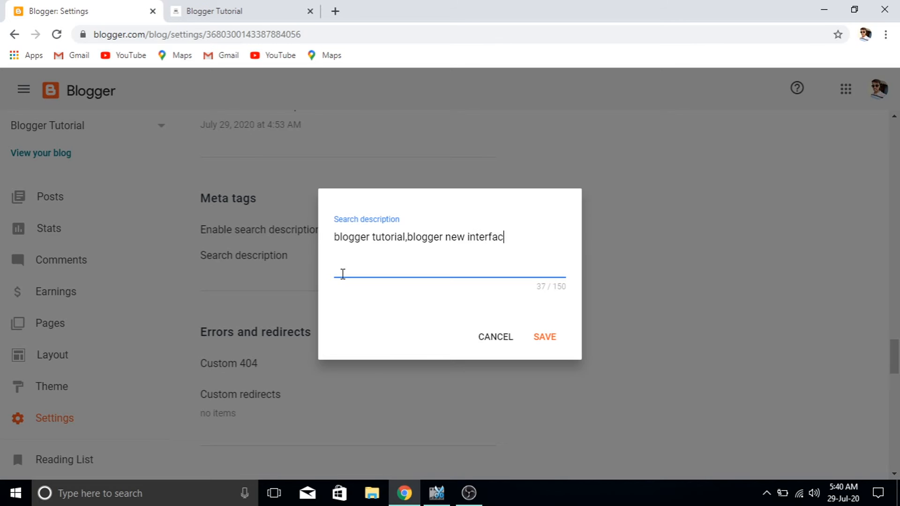
pyautogui.write('utorial')
pyautogui.click(544, 337)
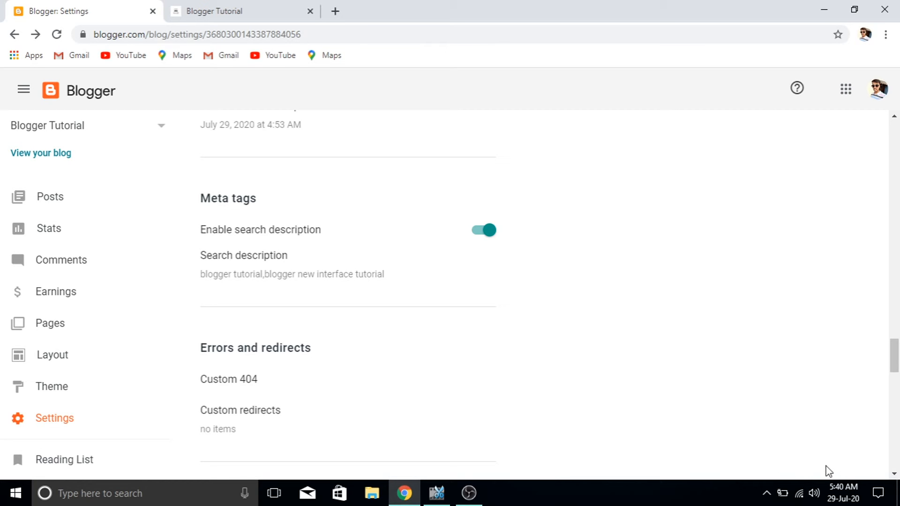
# Enable custom robots.txt under Crawlers and indexing and open its content for editing
pyautogui.click(893, 474)
pyautogui.click(893, 475)
pyautogui.click(892, 476)
pyautogui.click(893, 476)
pyautogui.click(892, 475)
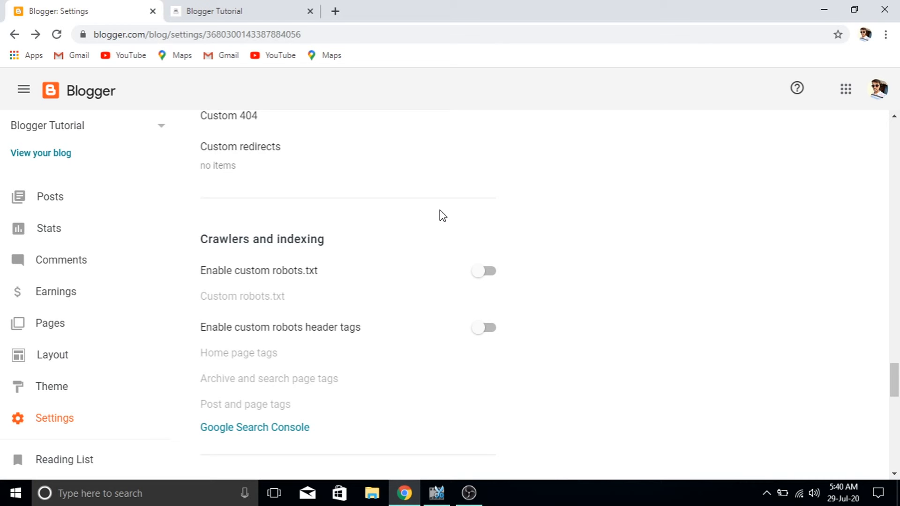
pyautogui.click(490, 276)
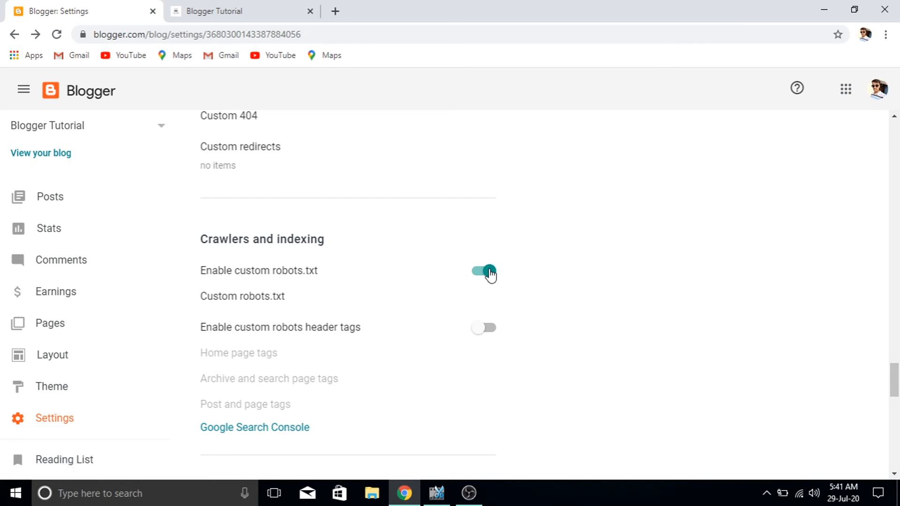
pyautogui.click(276, 300)
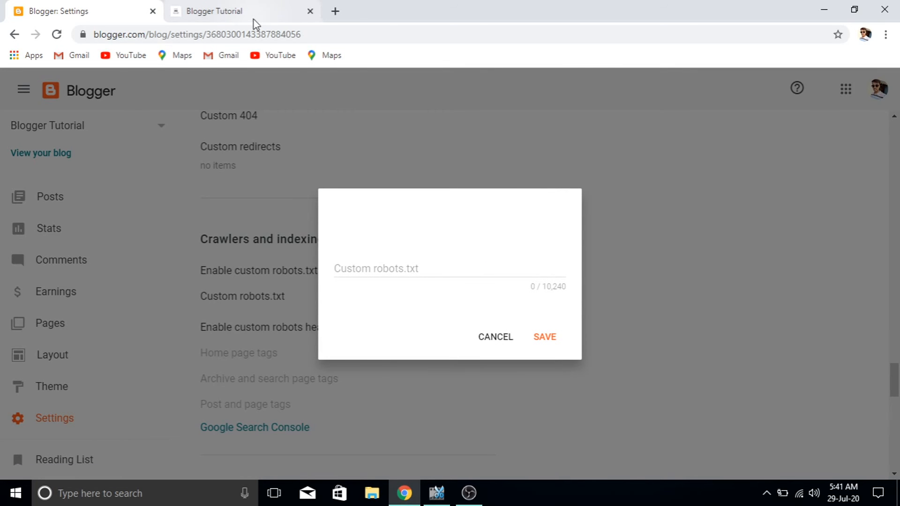
# Load tryblogger7.blogspot.com/robots.txt where the blog is open and copy the file's full content
pyautogui.click(210, 9)
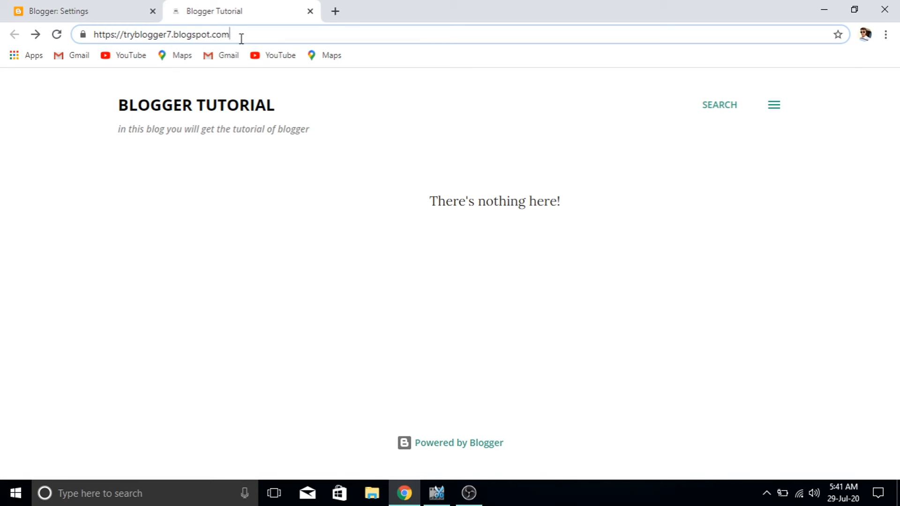
pyautogui.write('/')
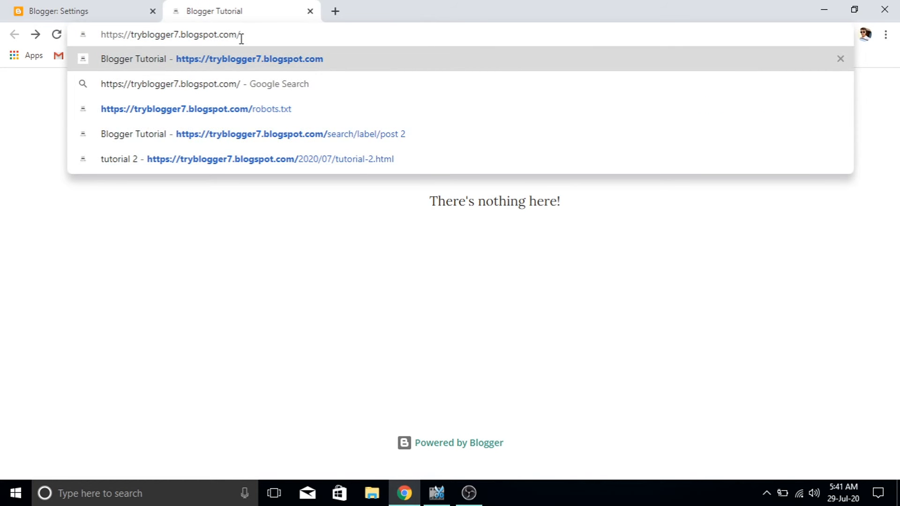
pyautogui.write('rob')
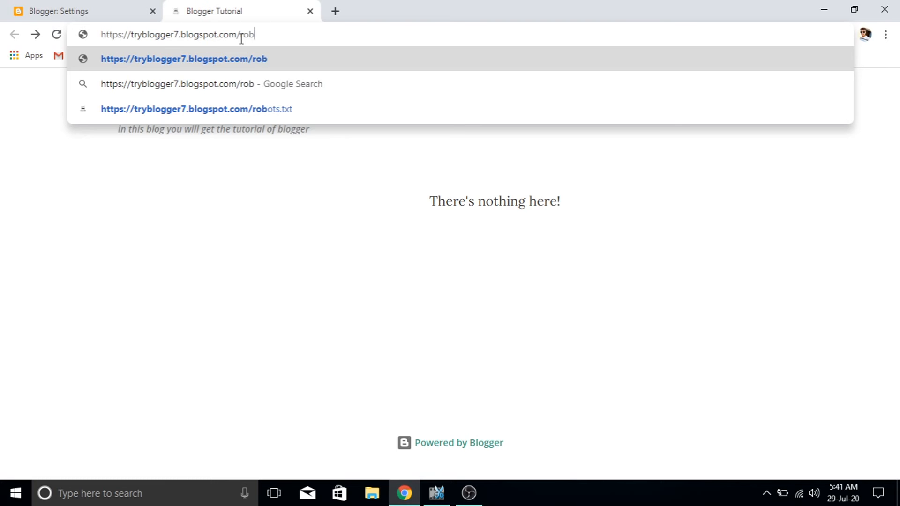
pyautogui.write('ots.txt')
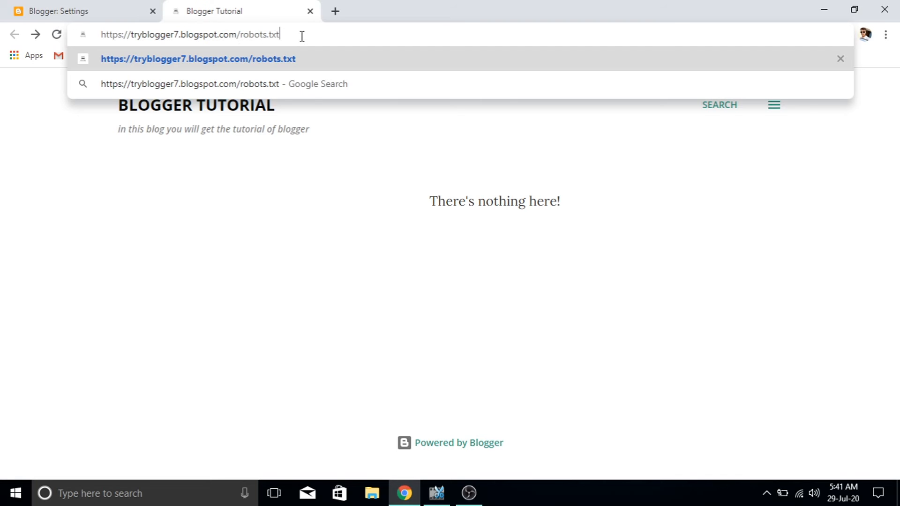
pyautogui.press('Return')
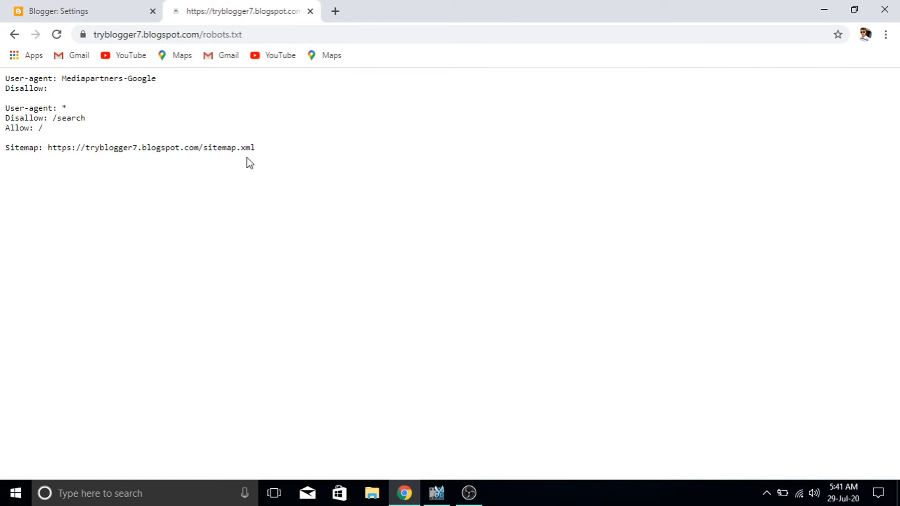
pyautogui.moveTo(254, 147); pyautogui.dragTo(2, 76)
pyautogui.hotkey('ctrl', 'c')
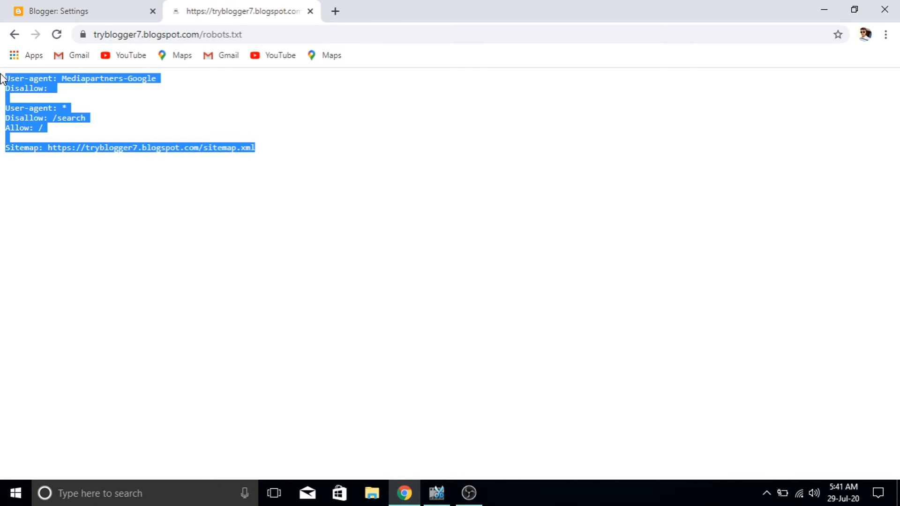
# Return to the Blogger settings, paste the copied rules as the custom robots.txt content and save
pyautogui.click(28, 11)
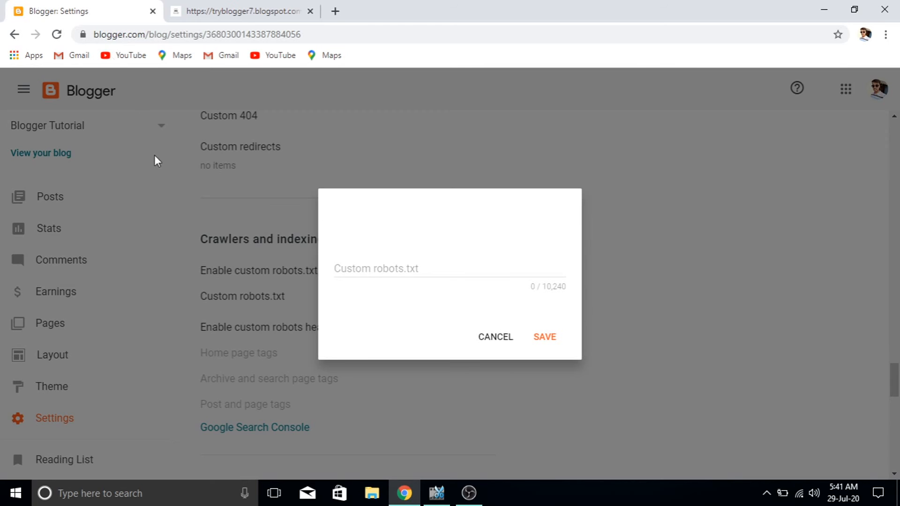
pyautogui.click(359, 271)
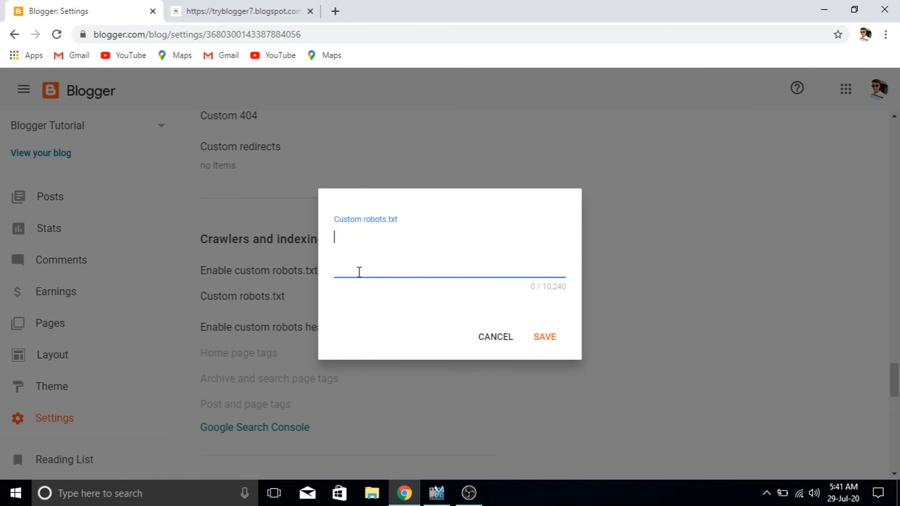
pyautogui.hotkey('ctrl', 'v')
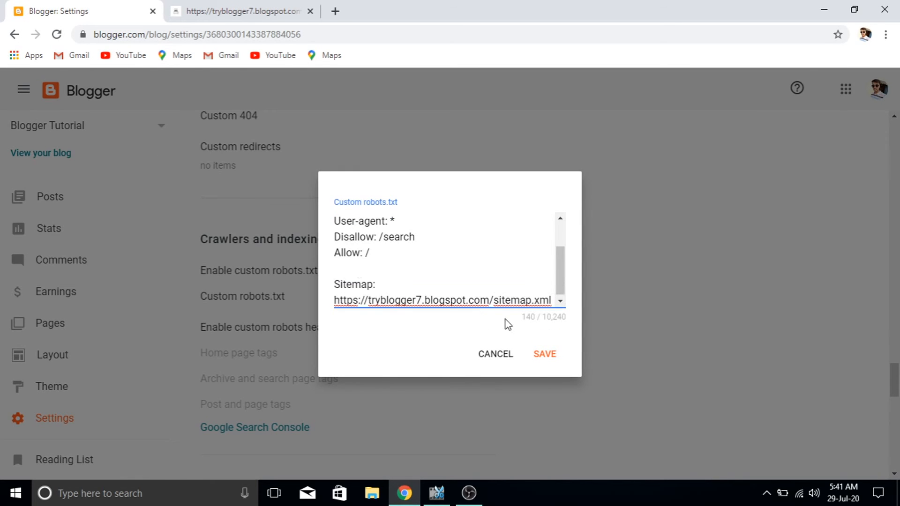
pyautogui.click(545, 355)
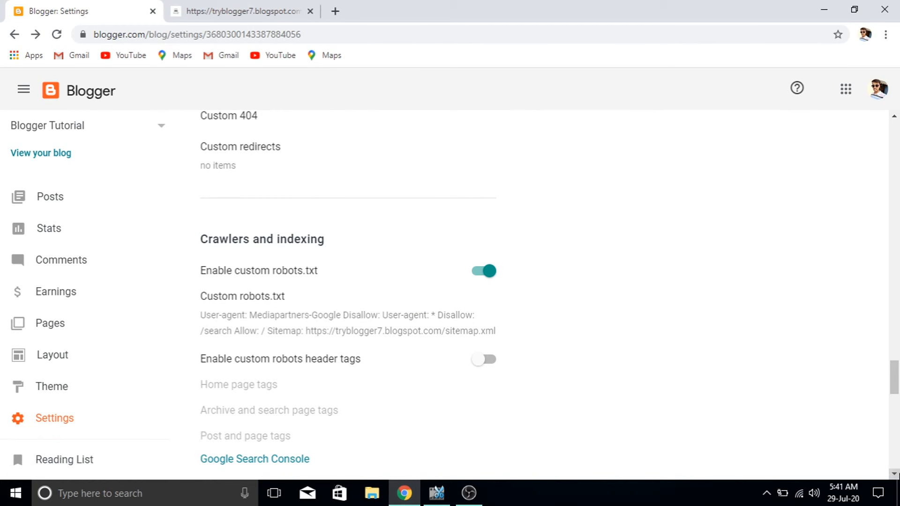
# Enable custom robots header tags, turn on "all" and "noodp" for the home page, and save
pyautogui.click(894, 474)
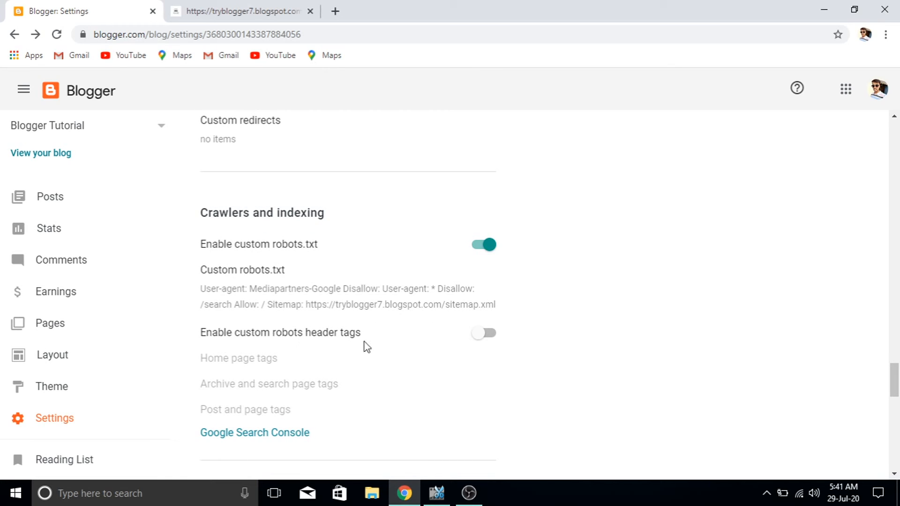
pyautogui.click(485, 336)
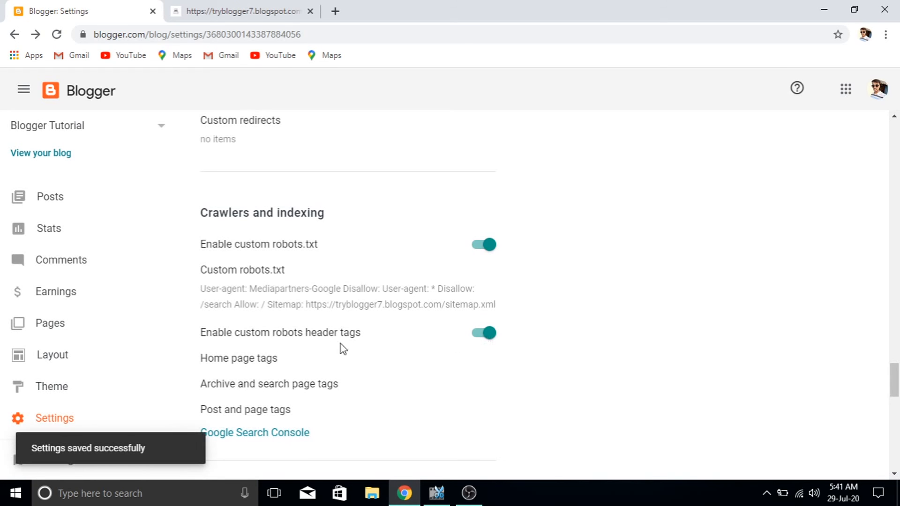
pyautogui.click(260, 360)
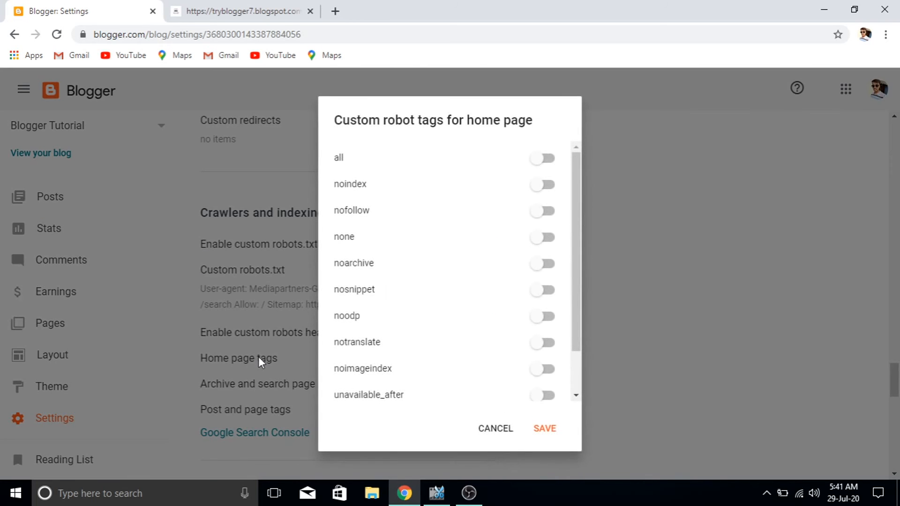
pyautogui.click(545, 160)
pyautogui.click(546, 321)
pyautogui.click(546, 430)
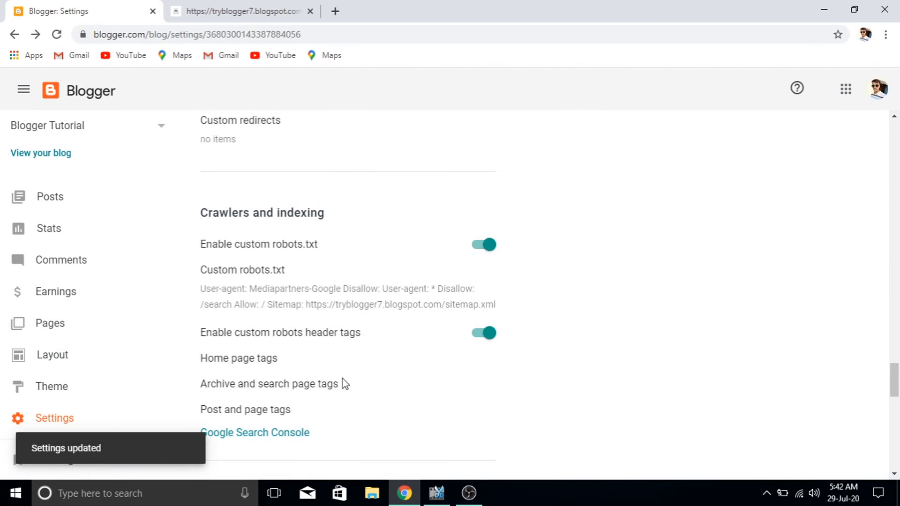
# Turn on the "noindex" custom robot tag for archive and search pages and save
pyautogui.click(298, 388)
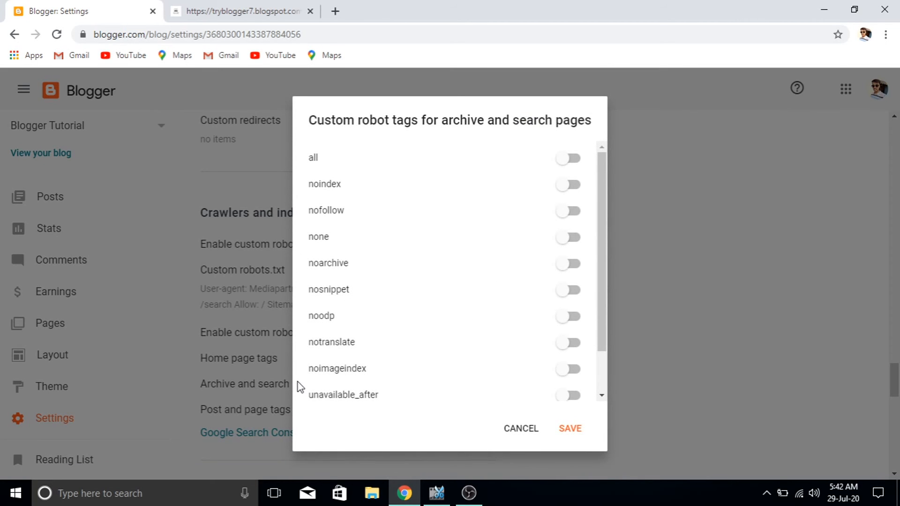
pyautogui.click(577, 193)
pyautogui.click(570, 428)
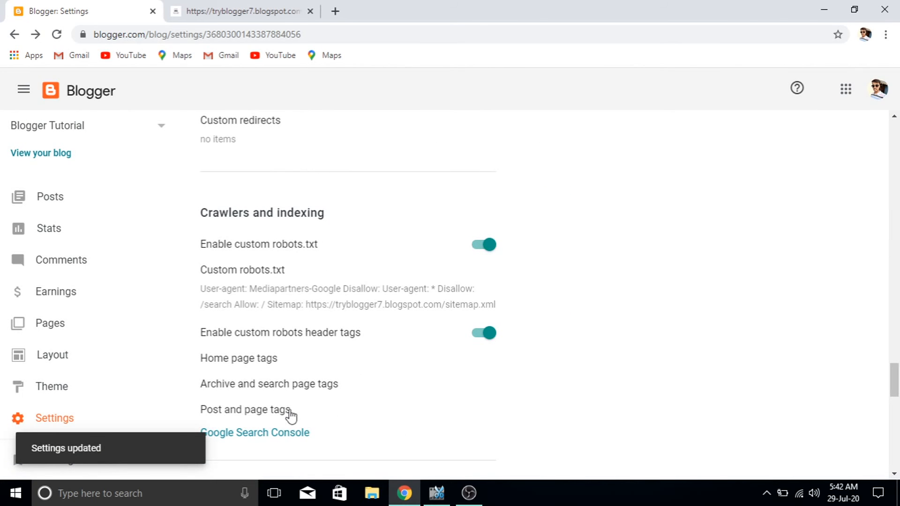
# Turn on the "all" and "noodp" custom robot tags for posts and pages and save
pyautogui.click(277, 411)
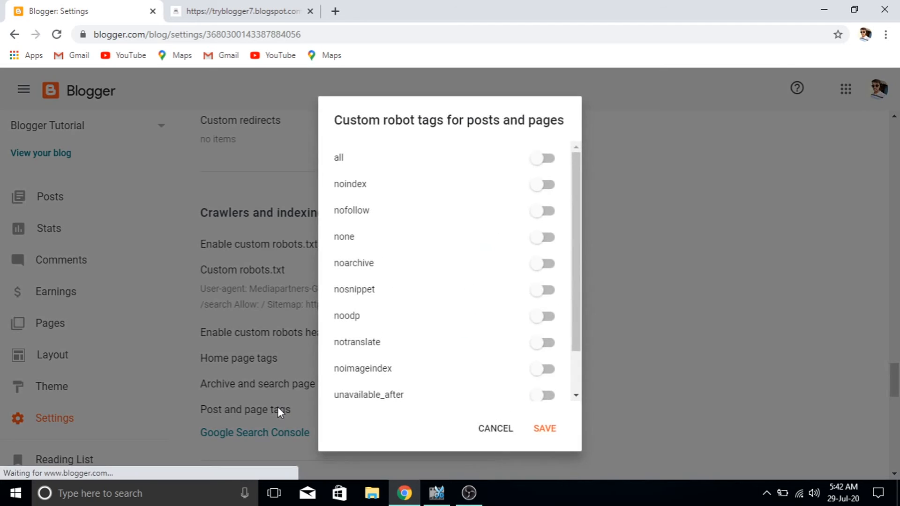
pyautogui.click(545, 159)
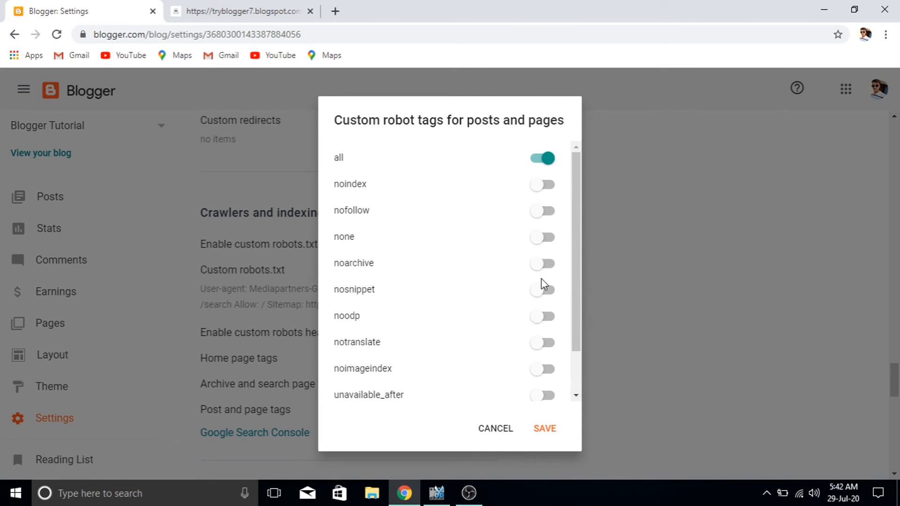
pyautogui.click(548, 322)
pyautogui.click(551, 434)
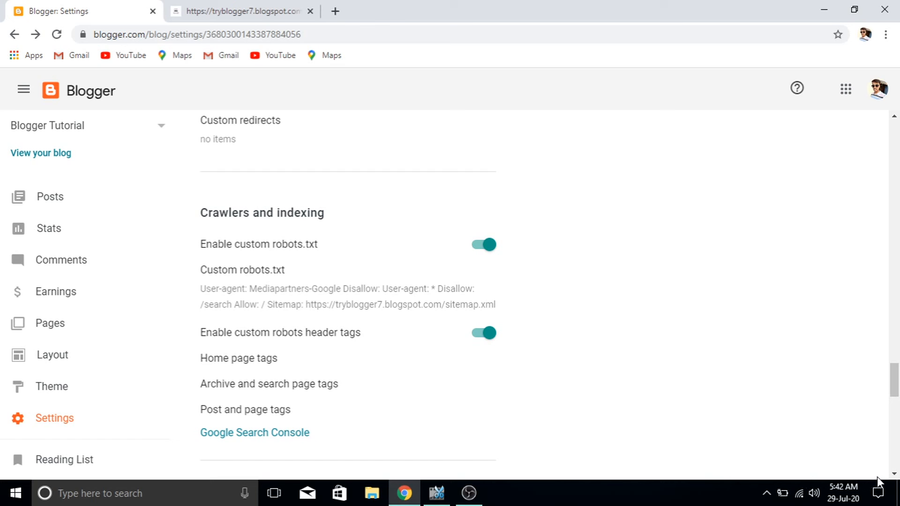
# Enable custom ads.txt, open its content for editing without entering anything, and disable the option again
pyautogui.click(894, 475)
pyautogui.click(894, 476)
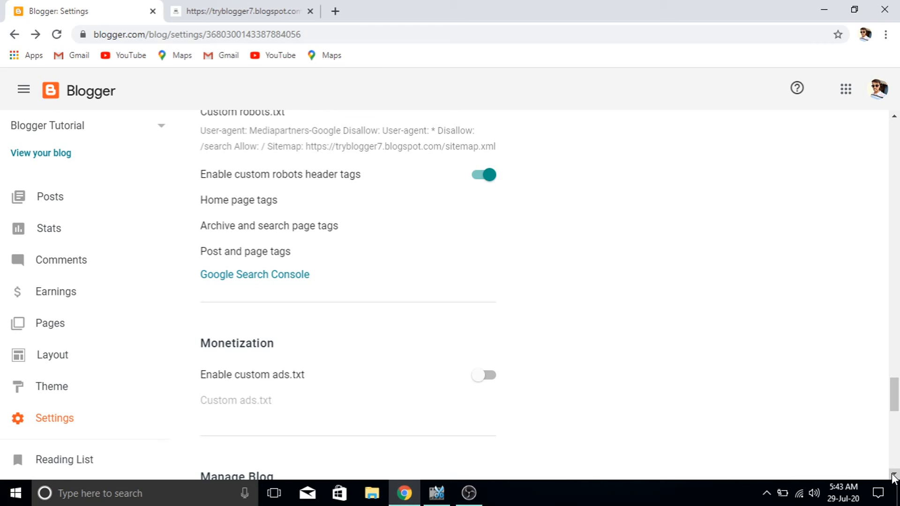
pyautogui.click(488, 375)
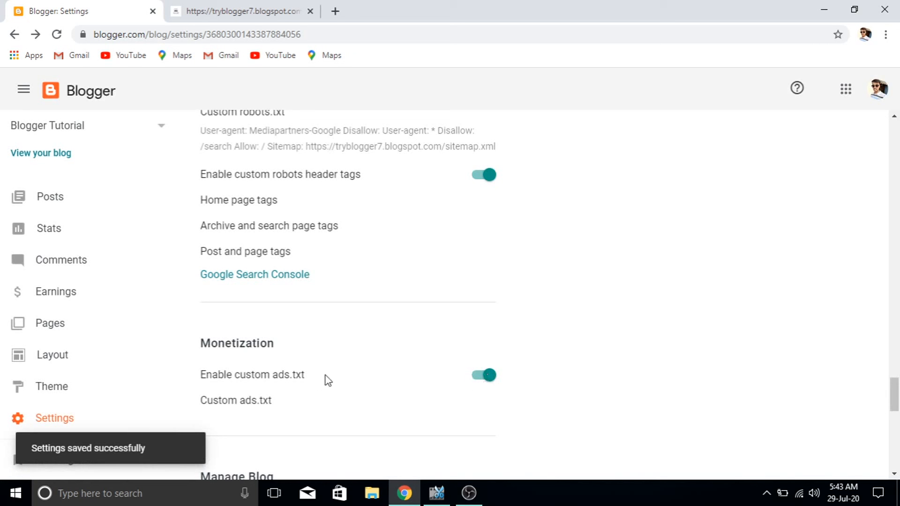
pyautogui.click(256, 402)
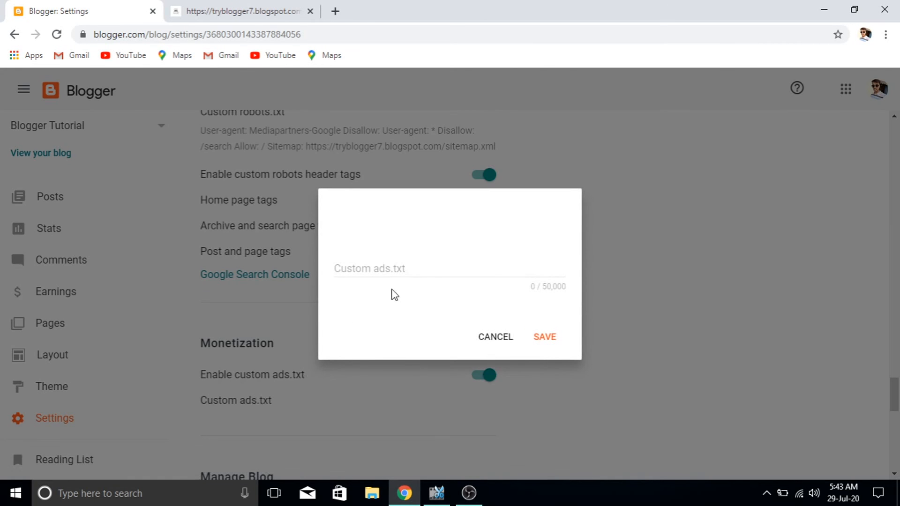
pyautogui.click(395, 269)
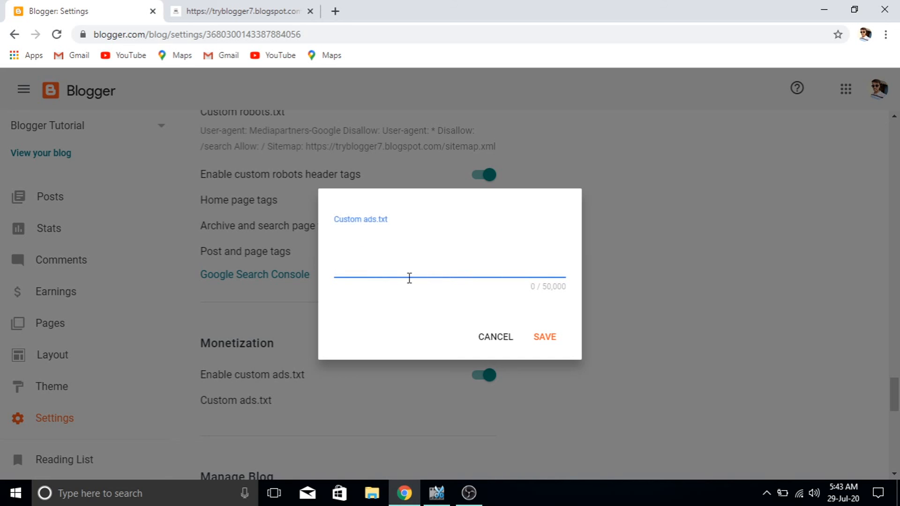
pyautogui.click(495, 337)
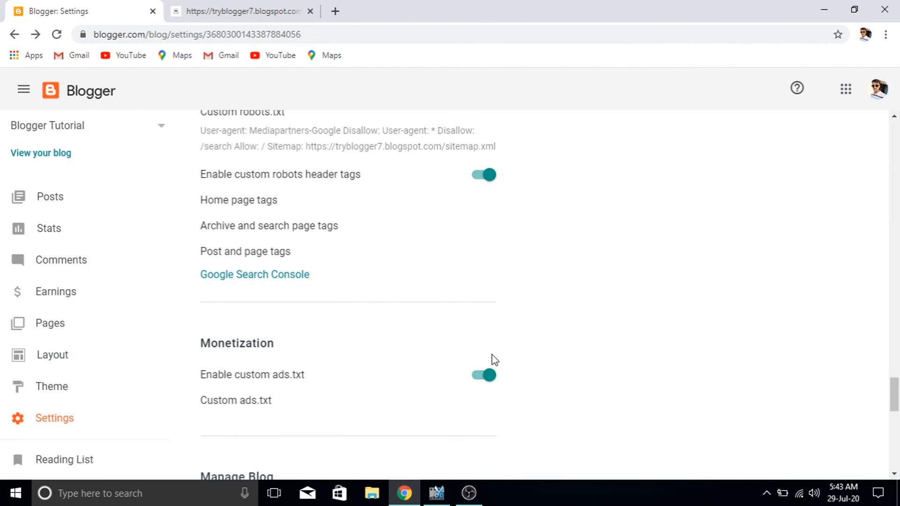
pyautogui.click(486, 377)
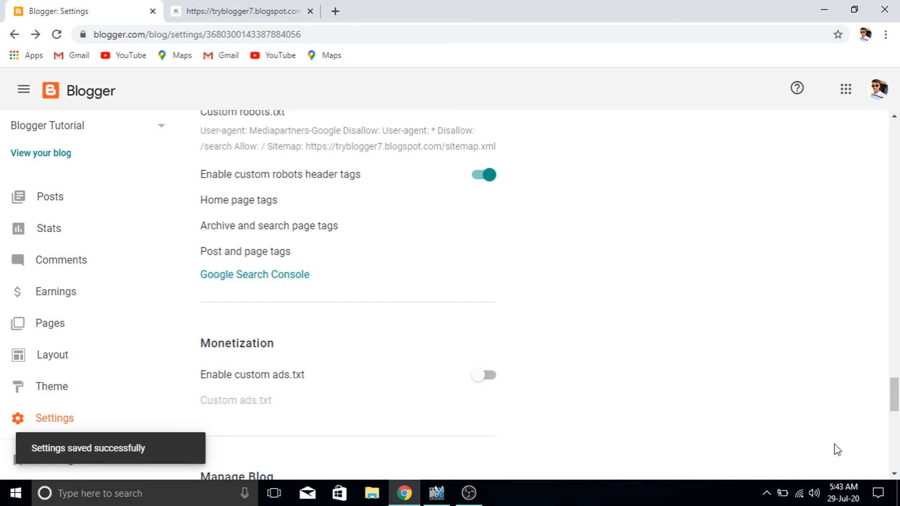
# View the import content and back up content options under Manage Blog, cancelling each without importing or downloading
pyautogui.click(895, 475)
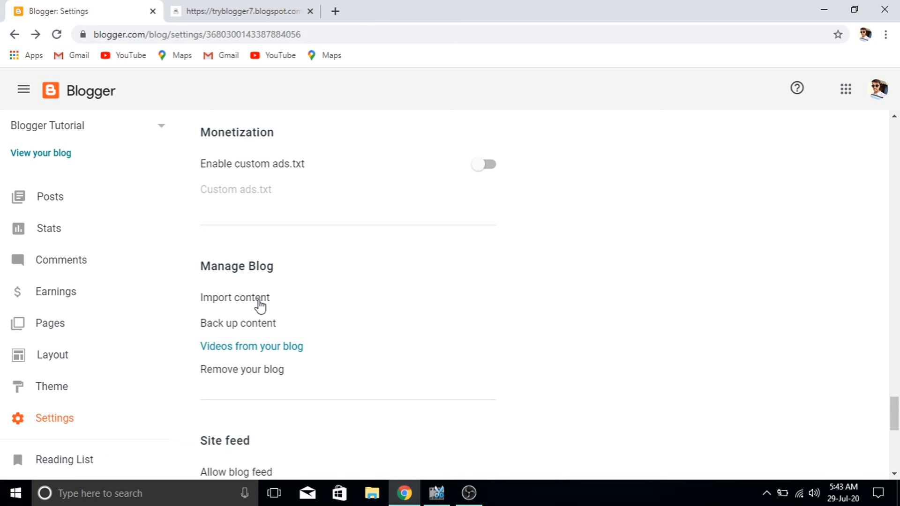
pyautogui.click(260, 300)
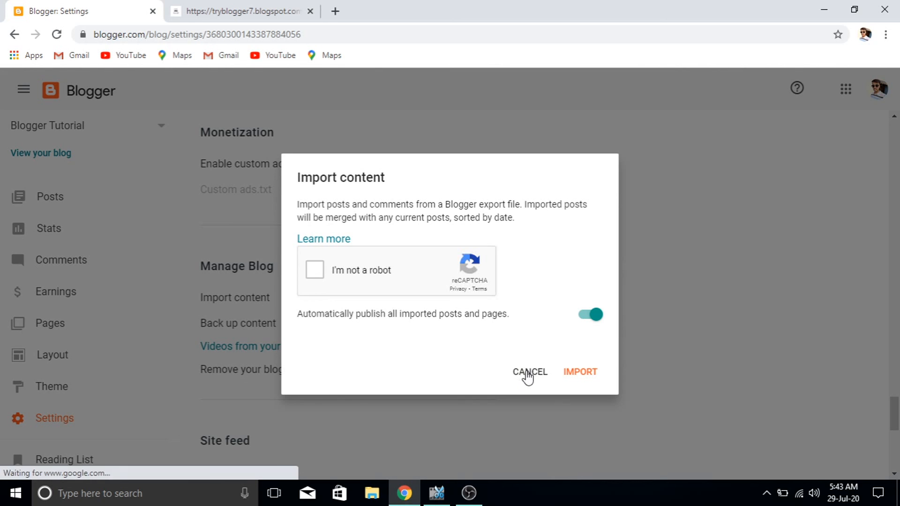
pyautogui.click(527, 375)
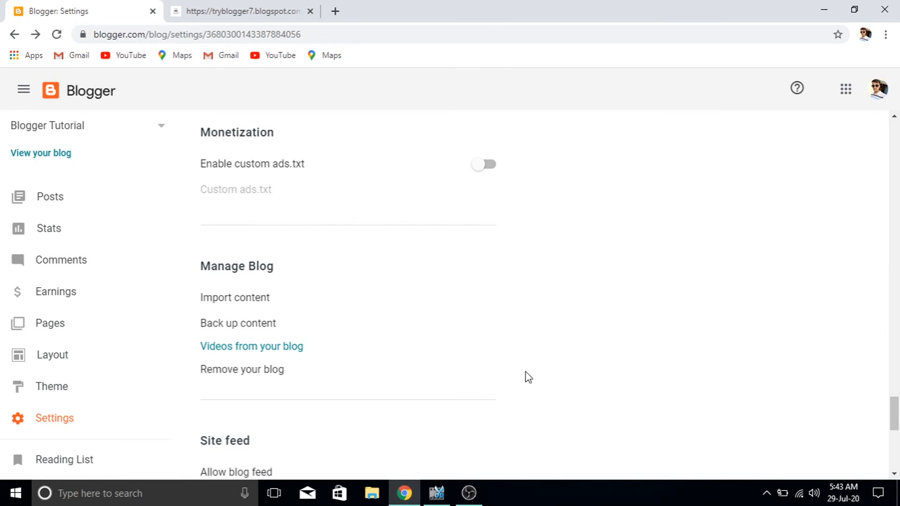
pyautogui.click(263, 324)
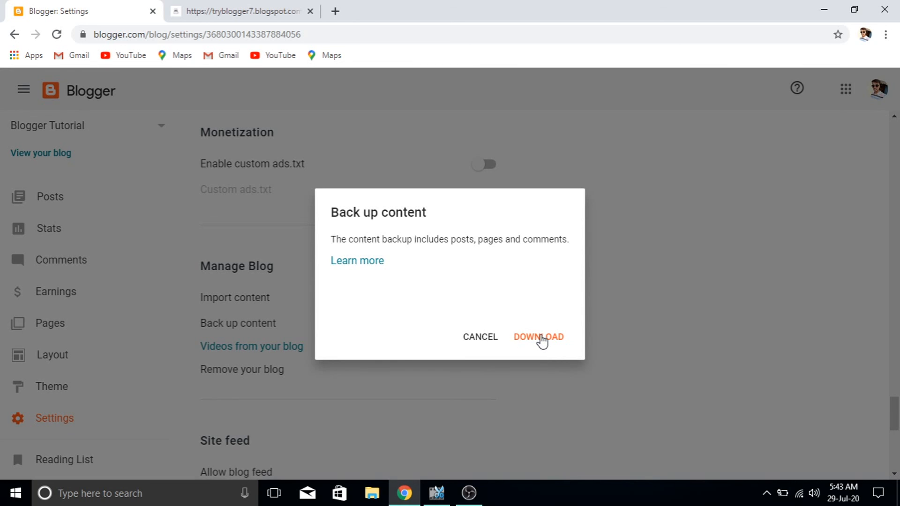
pyautogui.click(484, 337)
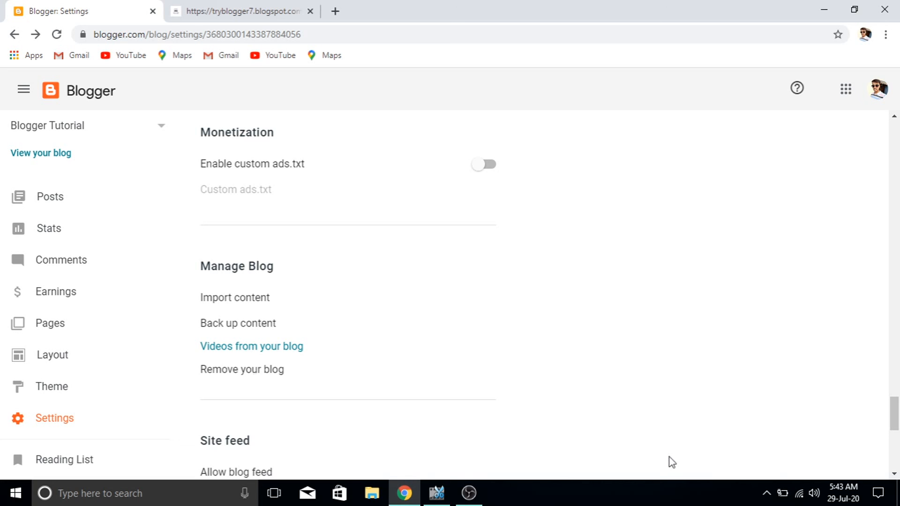
# Open the user profile from the General settings, review its fields through to the end and save the profile
pyautogui.click(894, 474)
pyautogui.moveTo(894, 474); pyautogui.dragTo(894, 474)
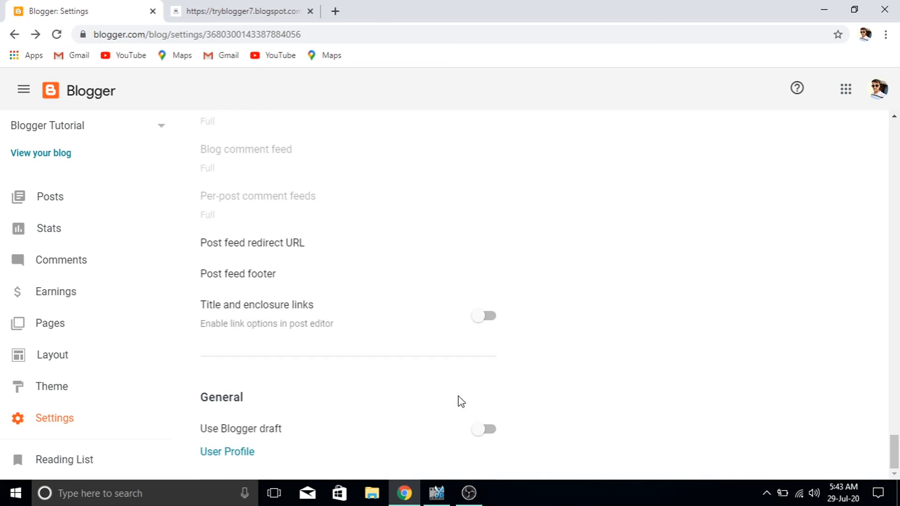
pyautogui.click(248, 450)
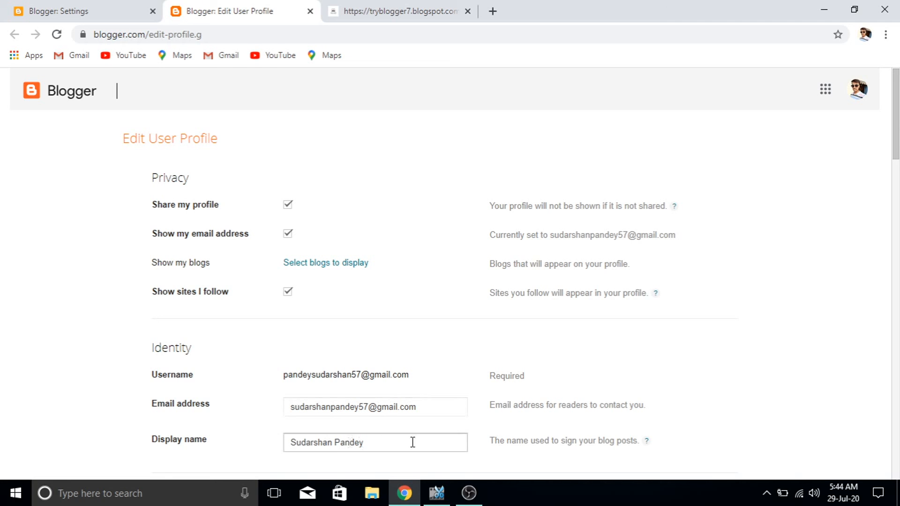
pyautogui.click(896, 375)
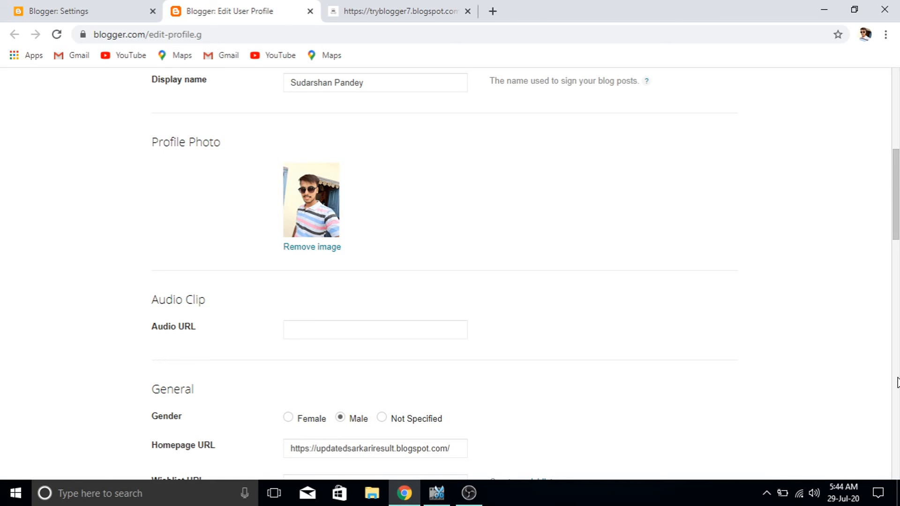
pyautogui.click(896, 382)
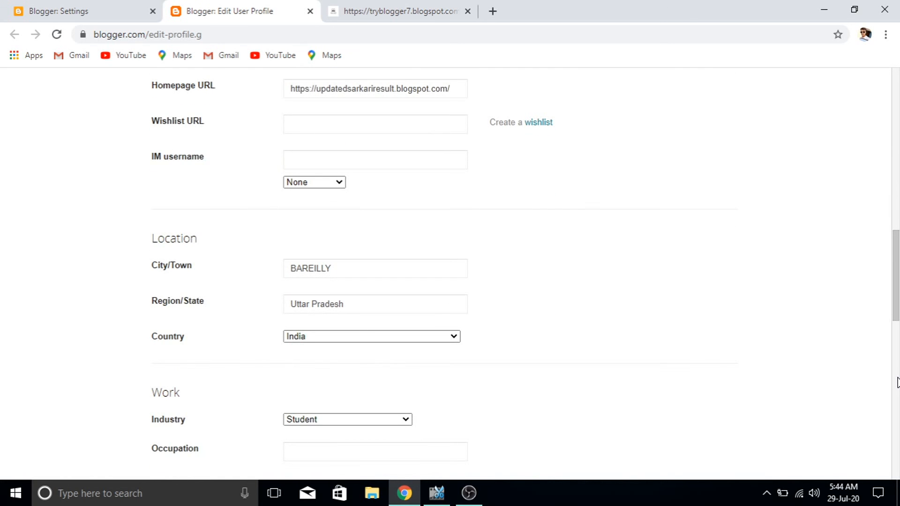
pyautogui.click(896, 382)
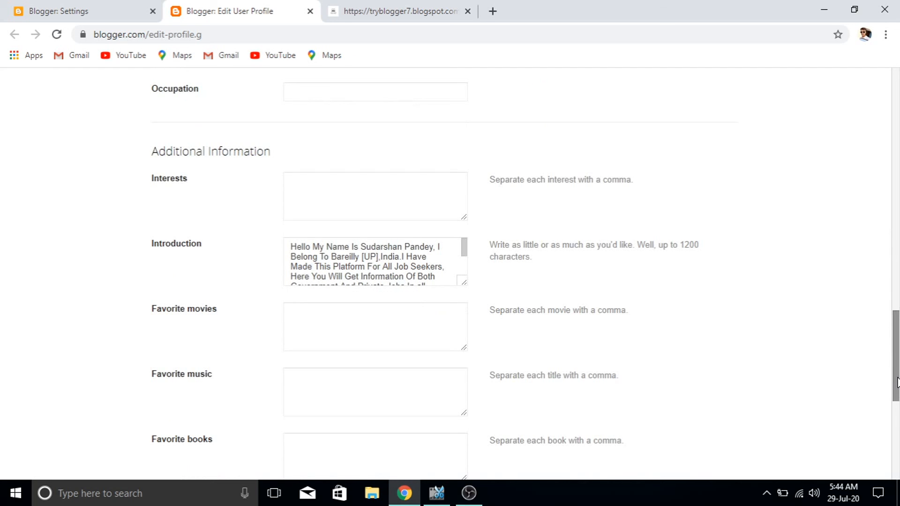
pyautogui.click(363, 241)
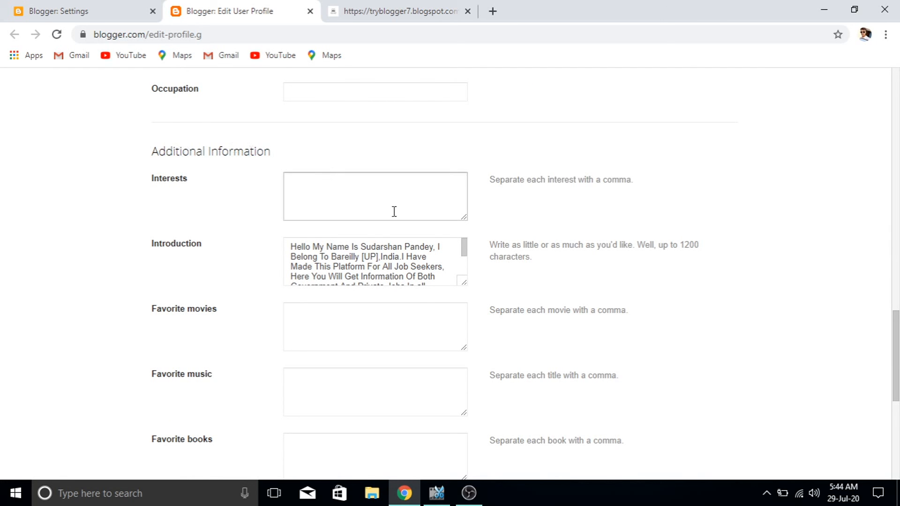
pyautogui.click(898, 413)
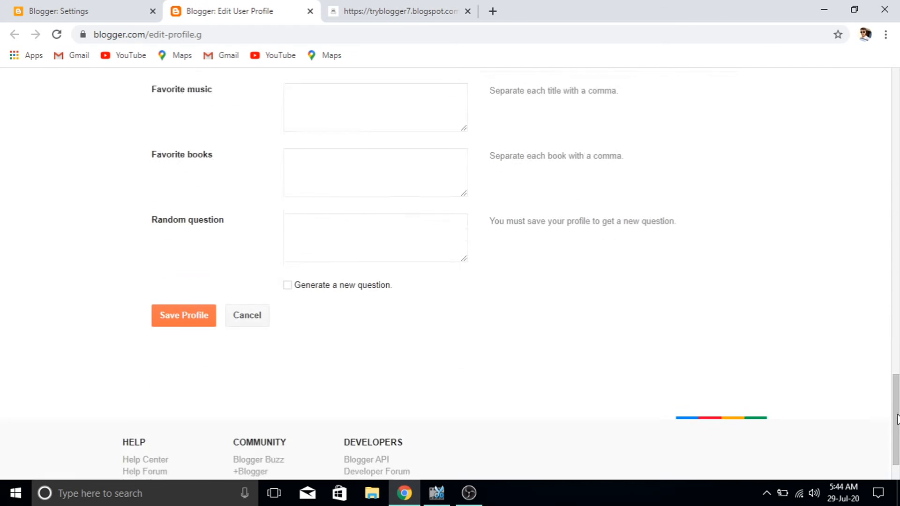
pyautogui.click(184, 257)
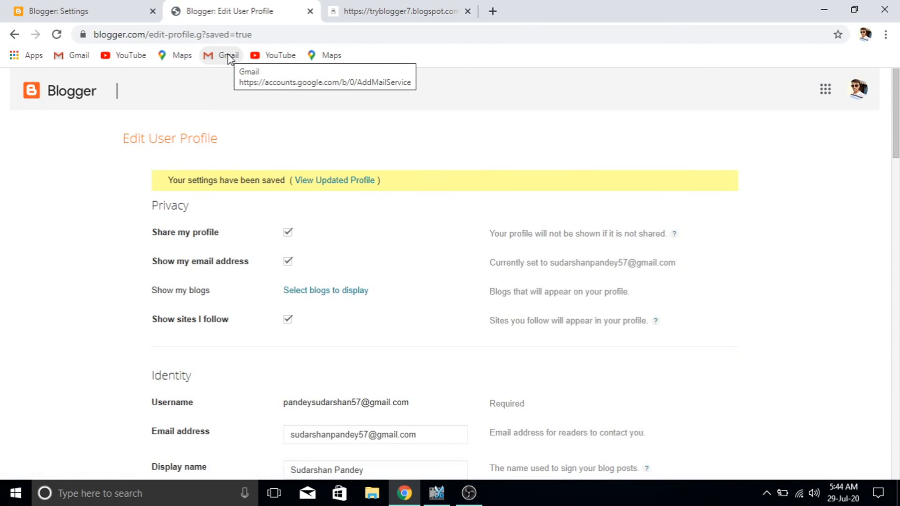
# Close the user profile page and go from the blog settings to the blog's posts
pyautogui.click(310, 11)
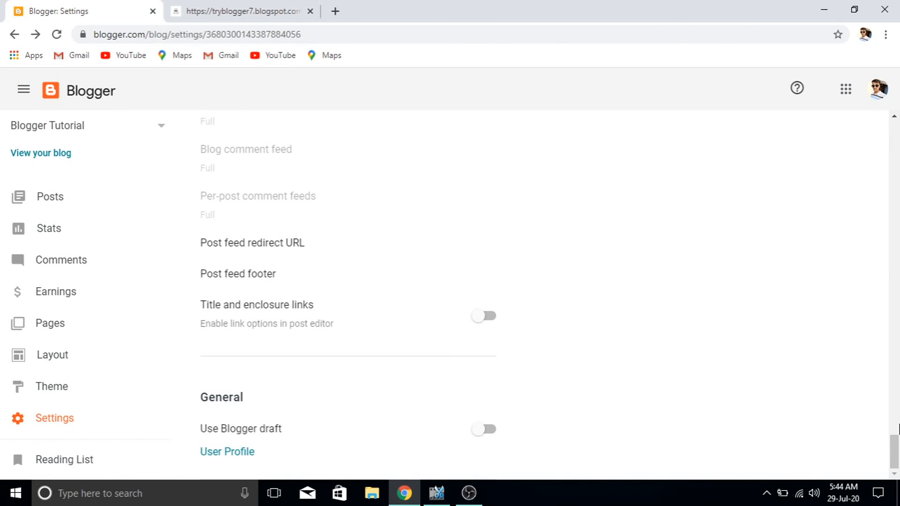
pyautogui.scroll(6, 897, 421)
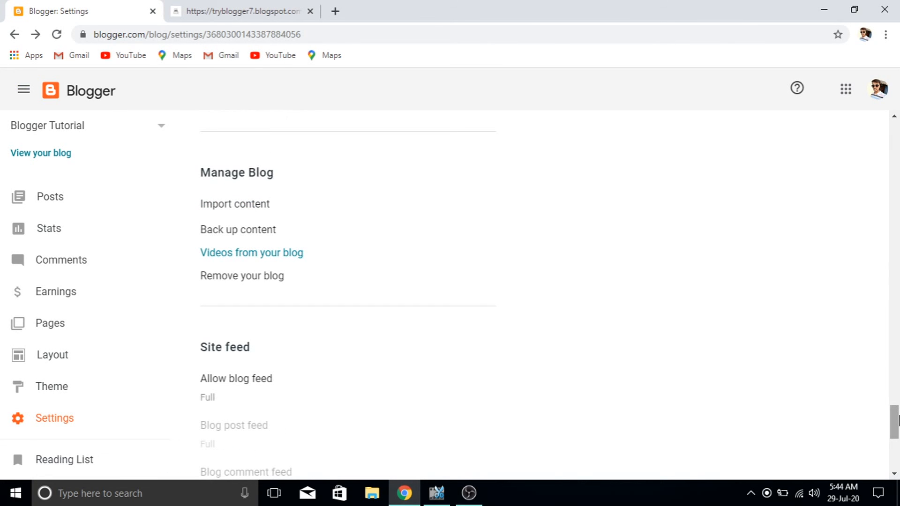
pyautogui.click(5, 203)
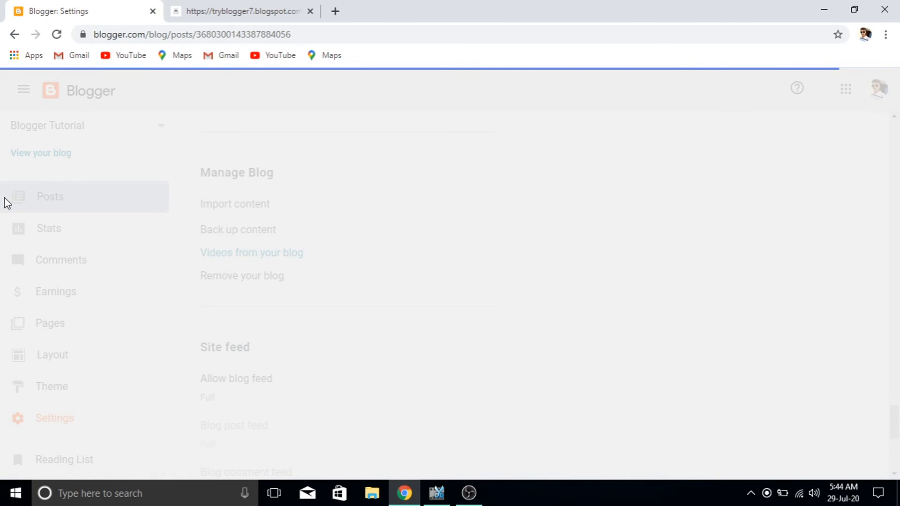